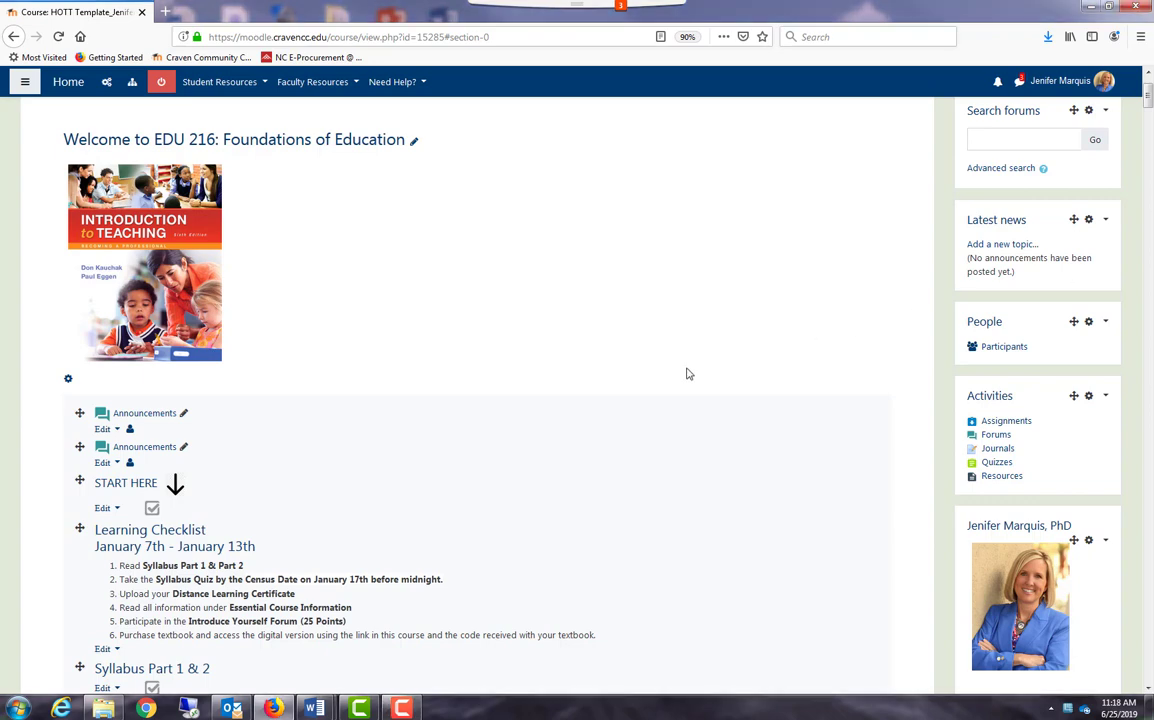
# - Open the settings of the January 7th - January 13th Learning Checklist label and save it back to the course
pyautogui.scroll(-4, 687, 374)
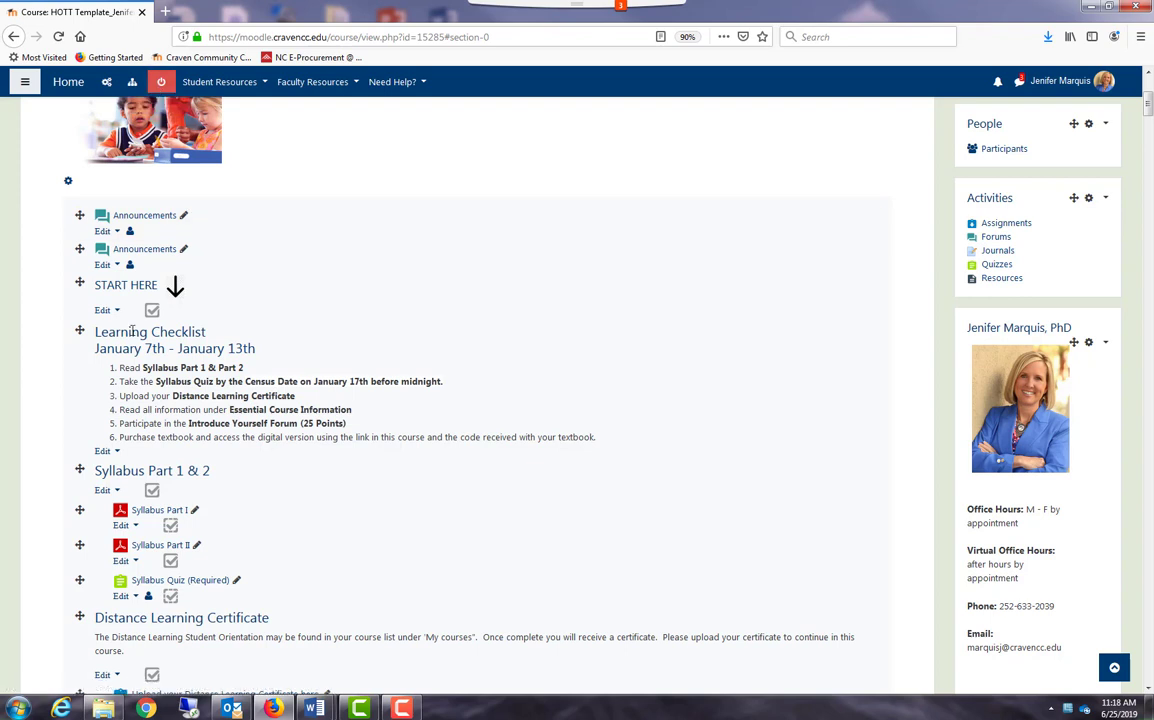
pyautogui.click(110, 452)
pyautogui.click(95, 472)
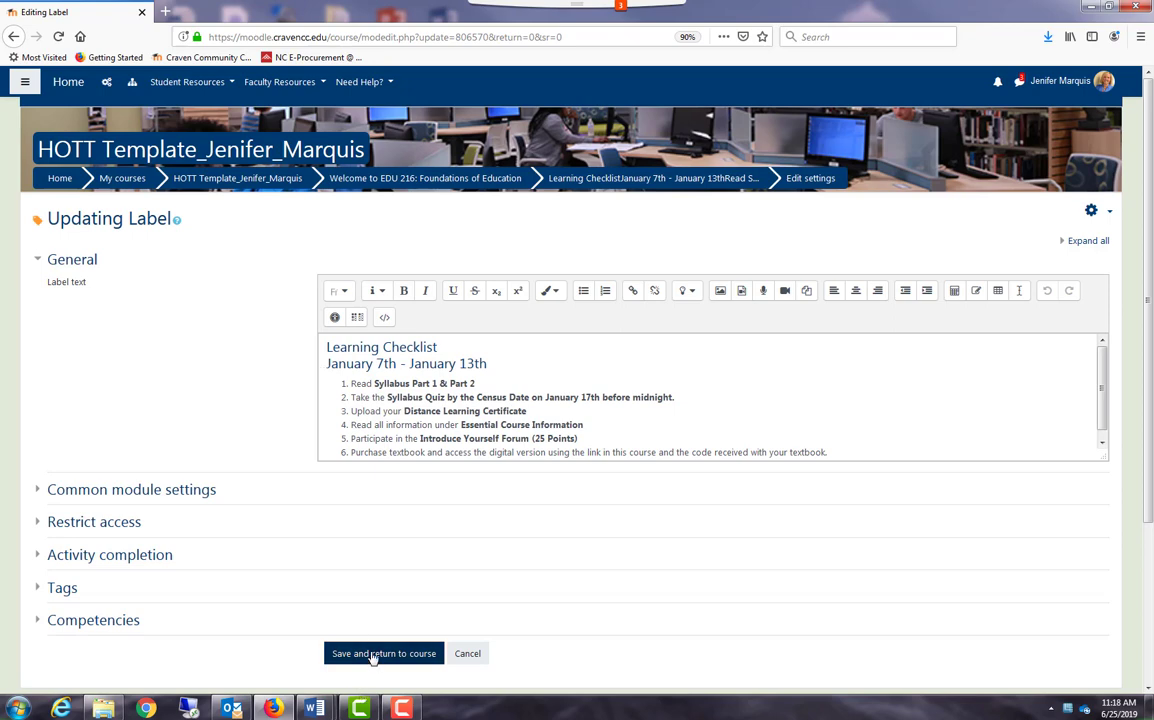
pyautogui.click(372, 655)
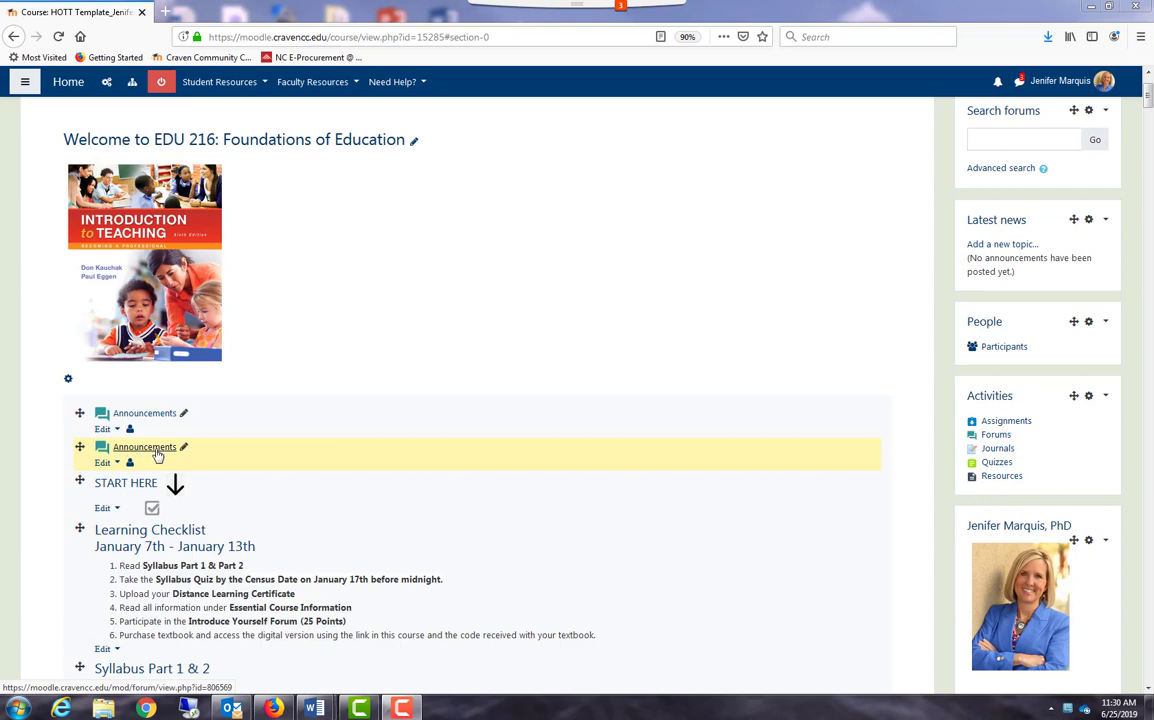
# - Delete the second, duplicate Announcements forum from the course's welcome section
pyautogui.click(106, 462)
pyautogui.click(67, 578)
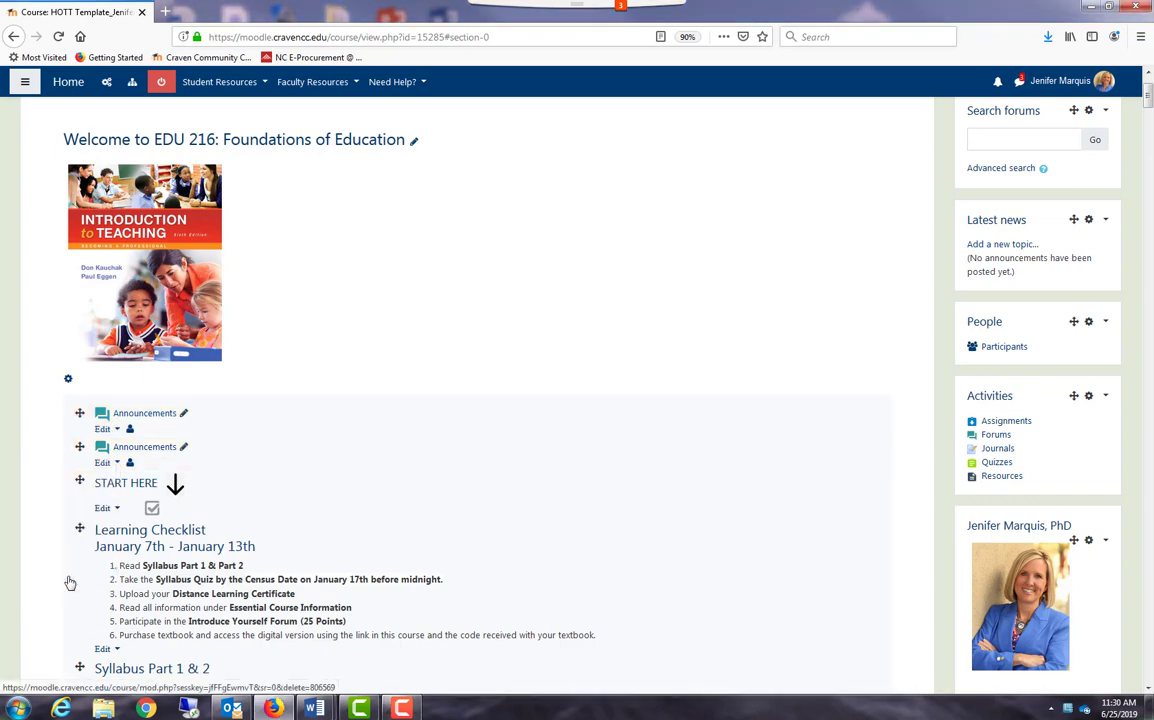
pyautogui.click(515, 458)
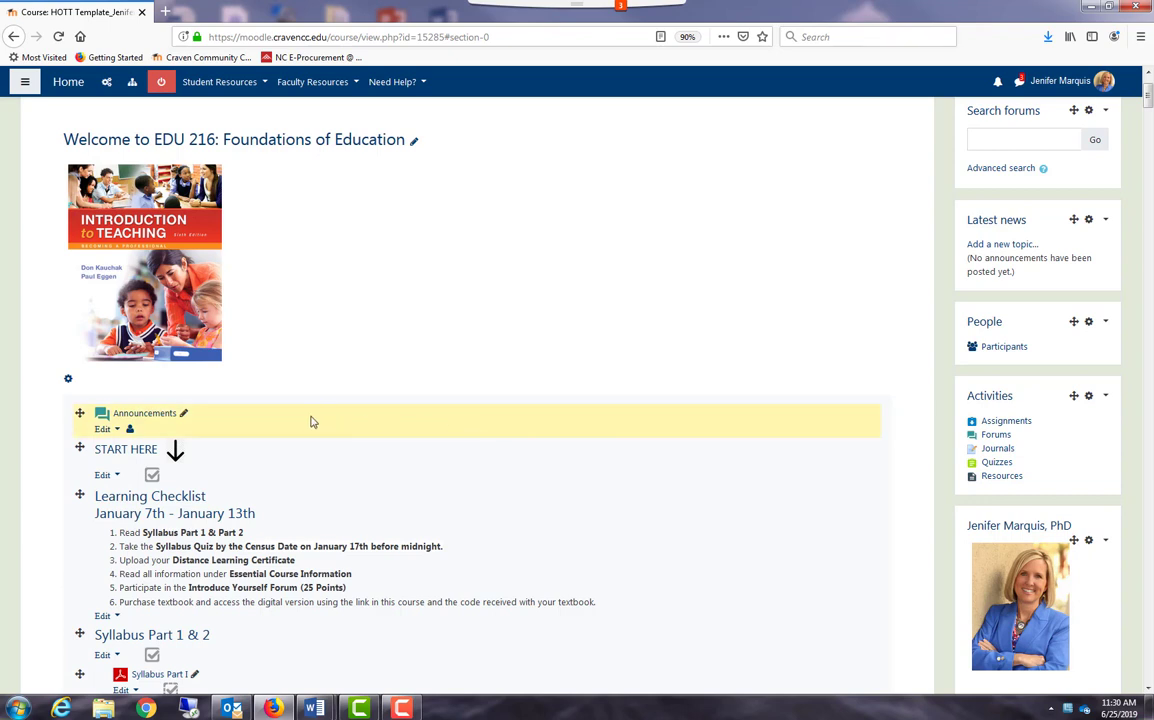
# - Rename the remaining Announcements forum as "Course Announcements"
pyautogui.click(184, 416)
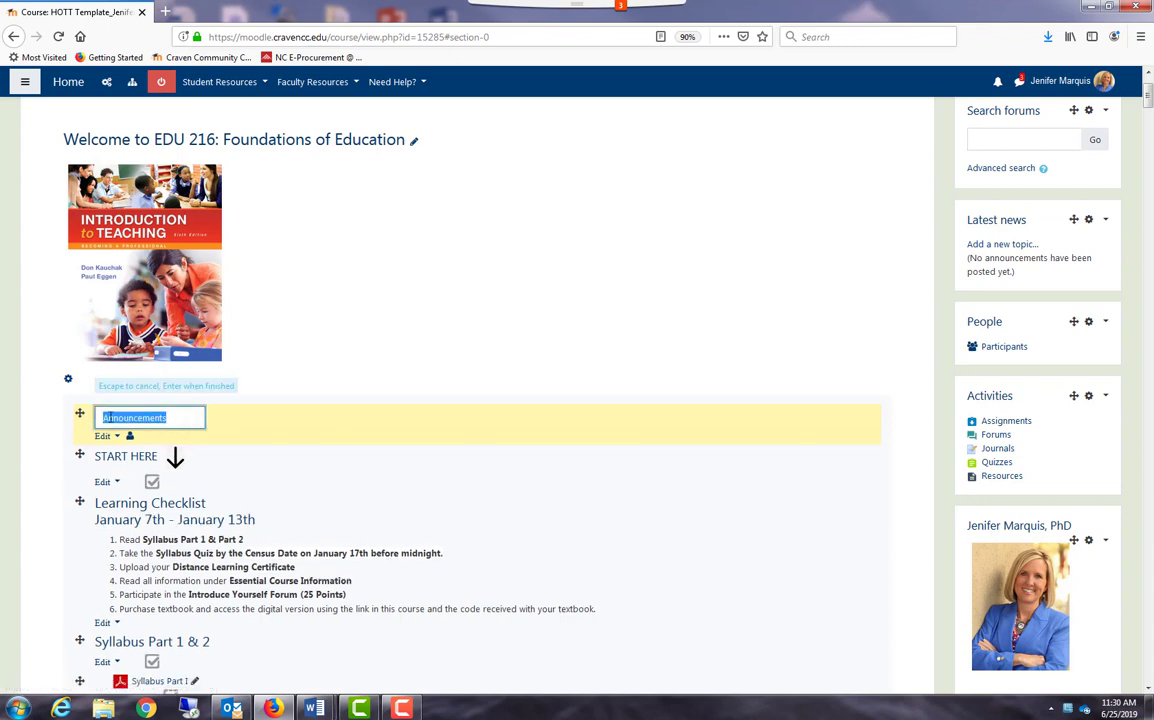
pyautogui.click(102, 417)
pyautogui.write('Course')
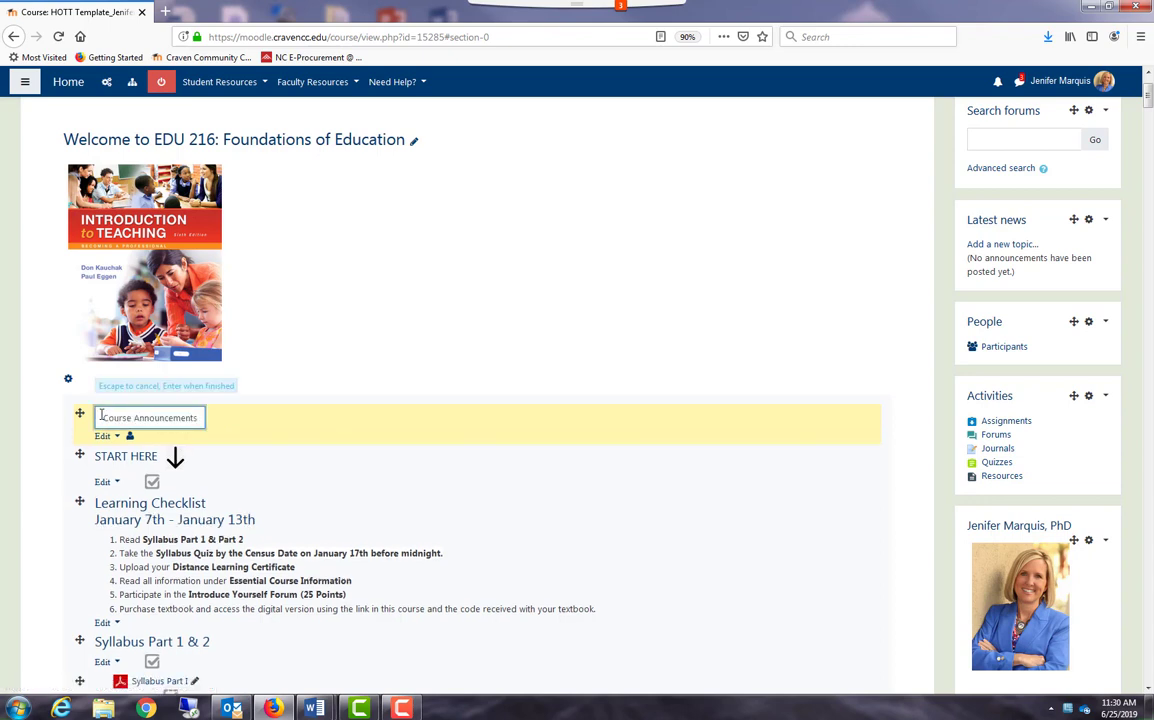
pyautogui.press('Return')
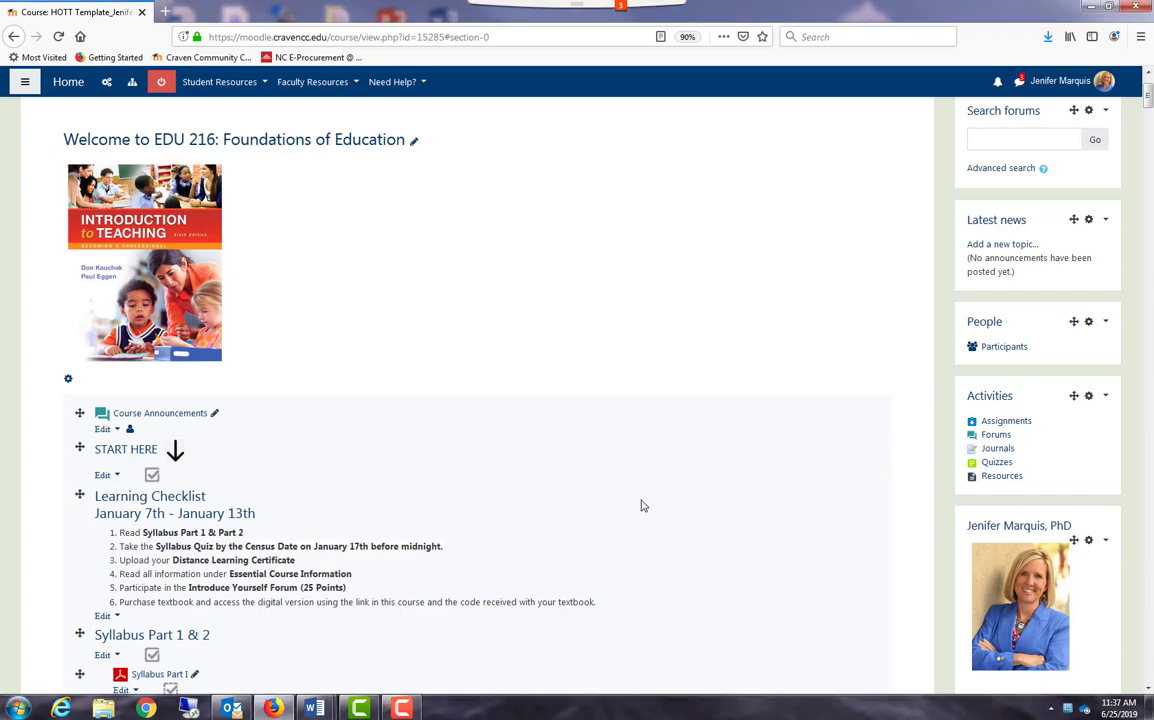
# - Delete the attached file 2019SPEDU-216-NW2_Syllabus-Part-One.pdf from the Syllabus Part I resource
pyautogui.scroll(-4, 641, 505)
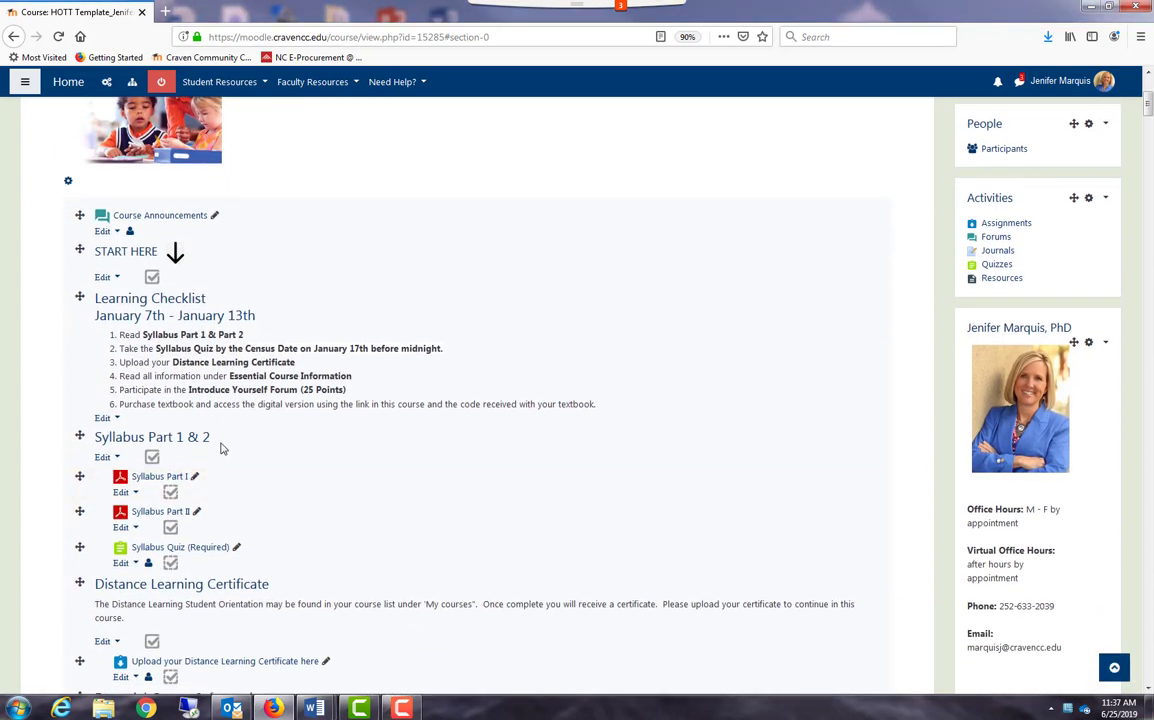
pyautogui.click(134, 497)
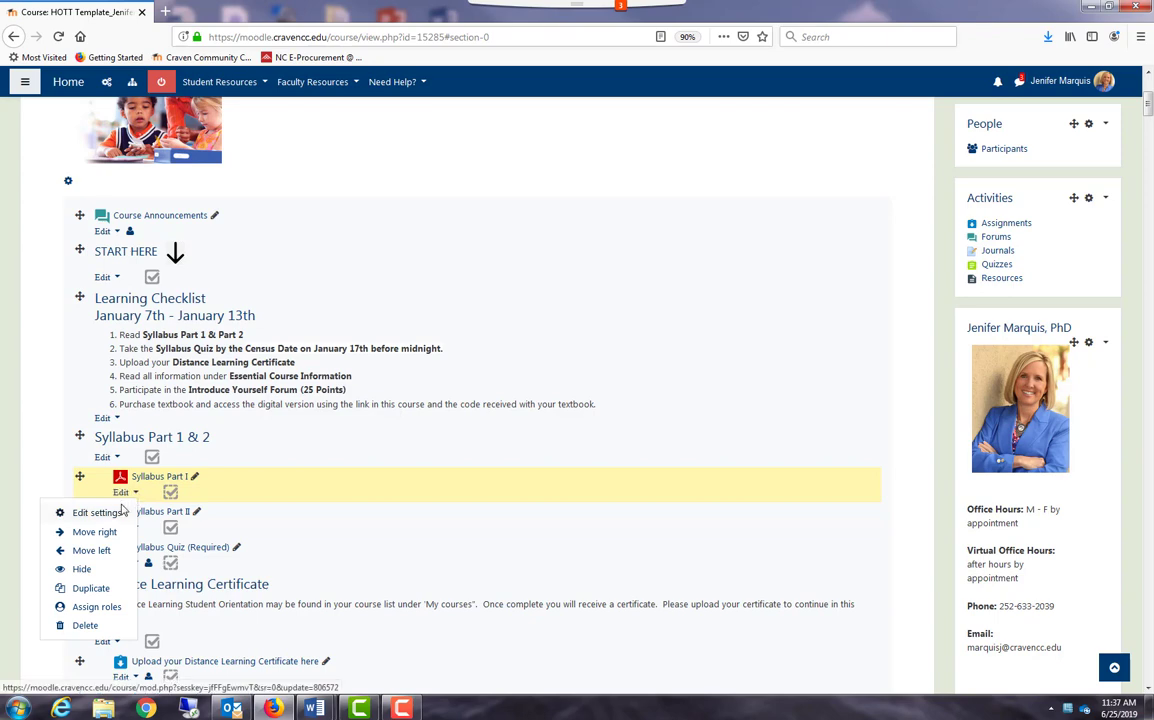
pyautogui.click(116, 513)
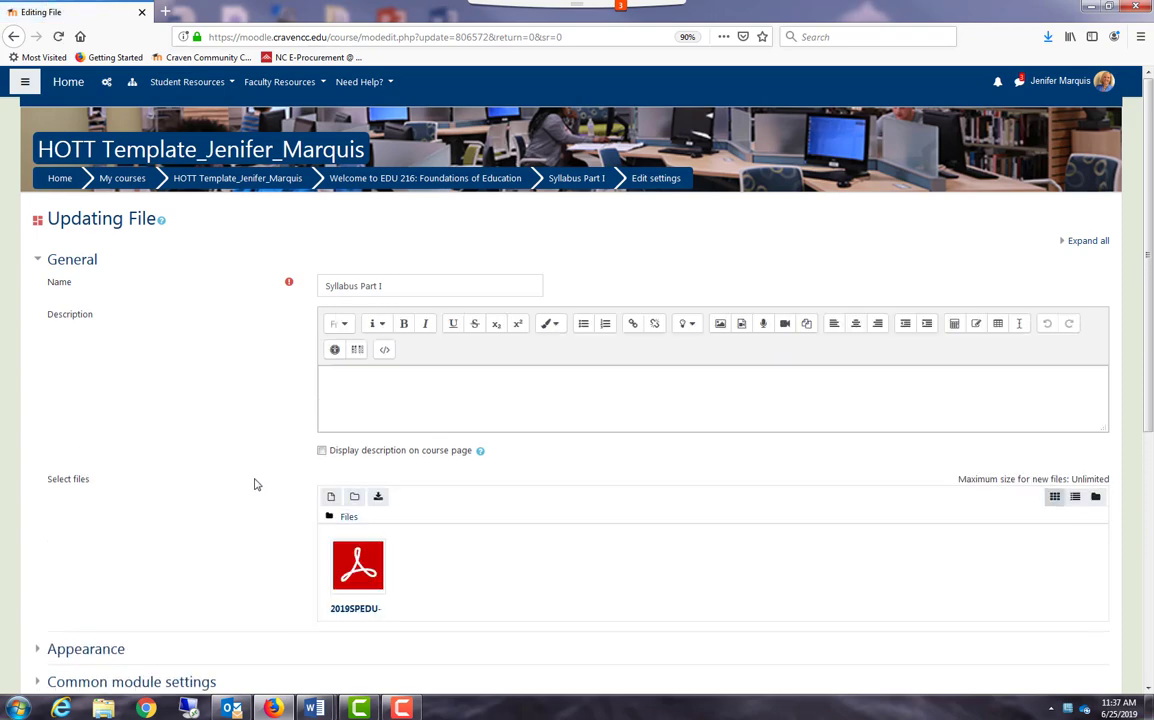
pyautogui.click(369, 578)
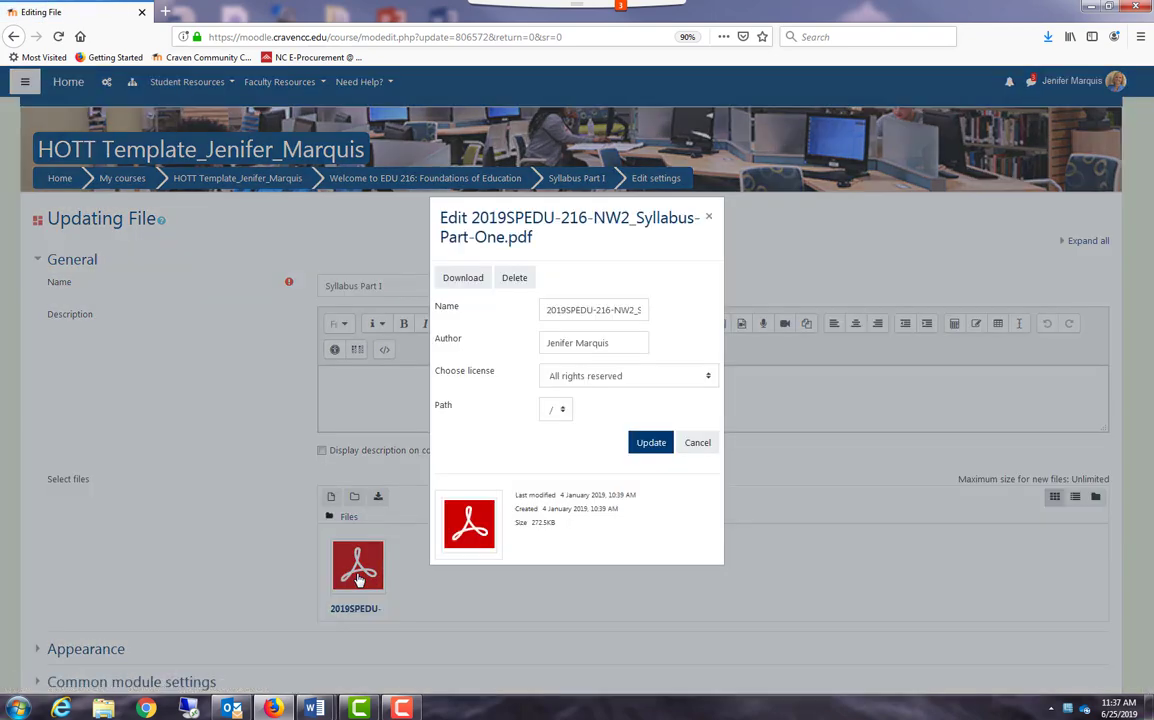
pyautogui.click(514, 280)
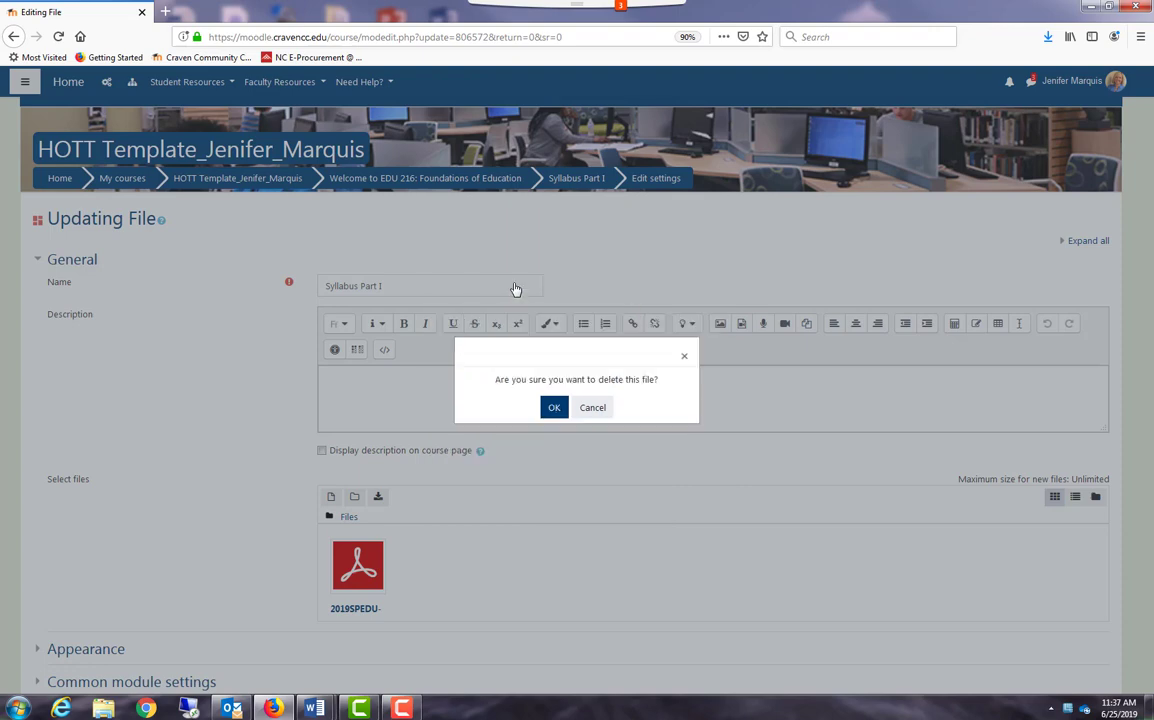
pyautogui.click(551, 409)
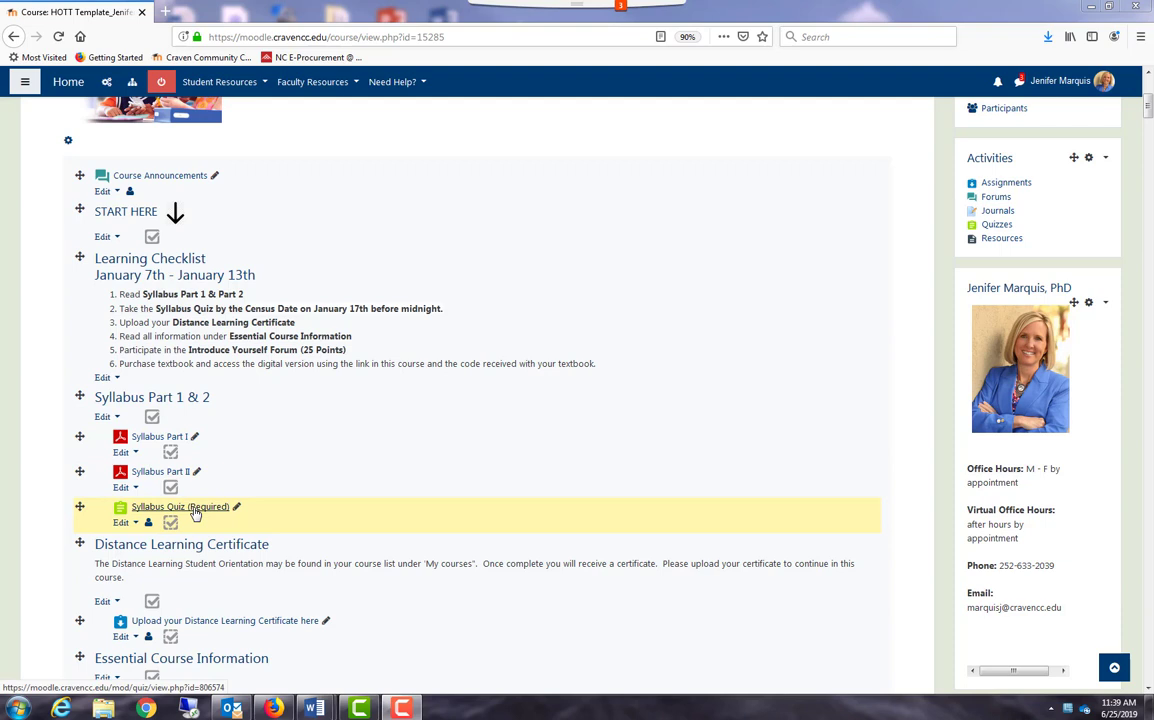
# - Open the Syllabus Quiz (Required) settings with all sections expanded and review its timing, grade, layout, question behavior and review options
pyautogui.click(131, 523)
pyautogui.click(94, 543)
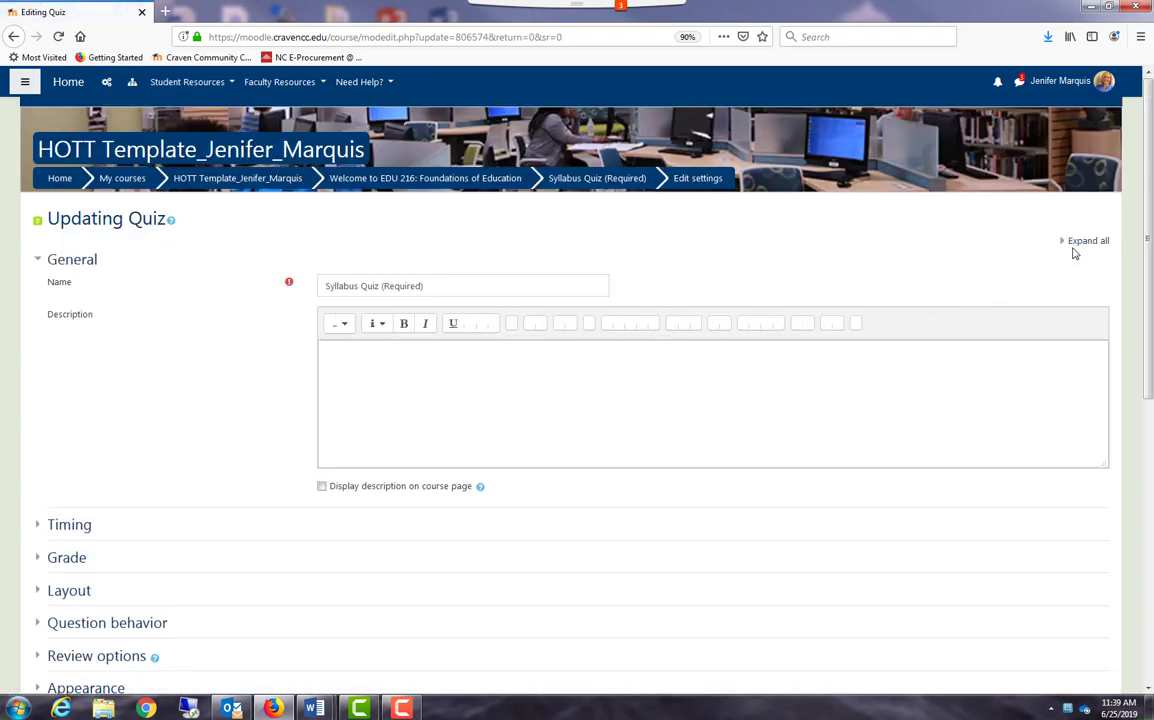
pyautogui.click(1078, 246)
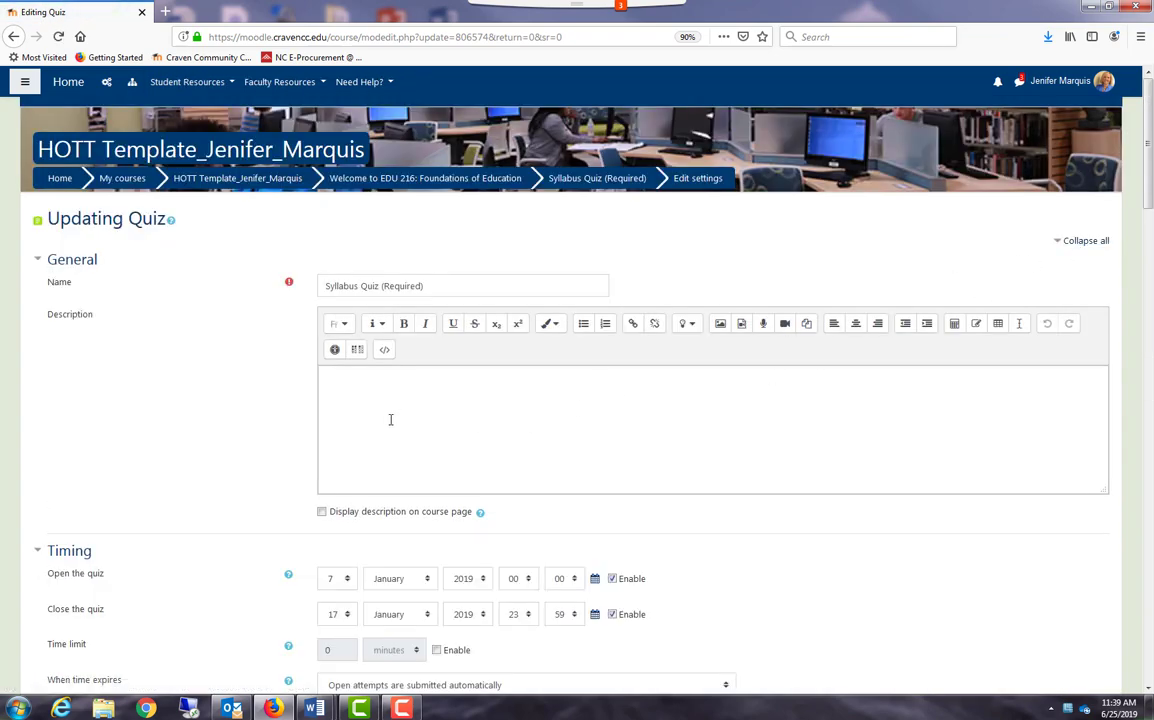
pyautogui.scroll(-2, 391, 420)
pyautogui.scroll(-3, 391, 420)
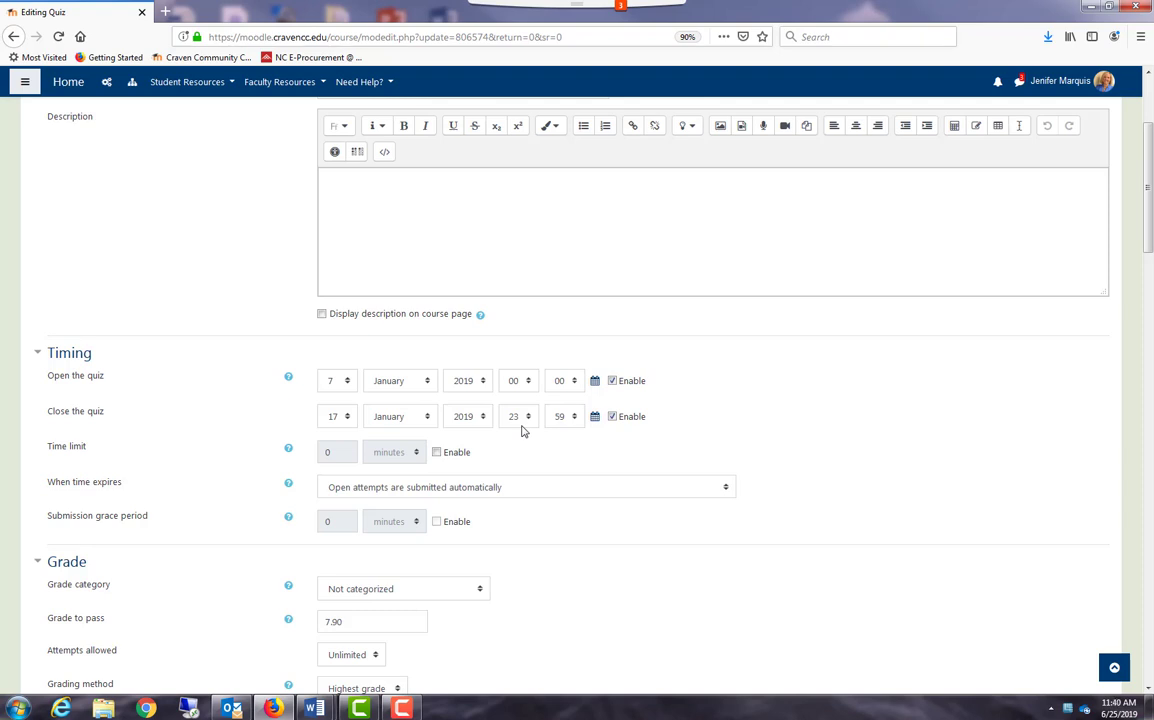
pyautogui.scroll(-5, 739, 453)
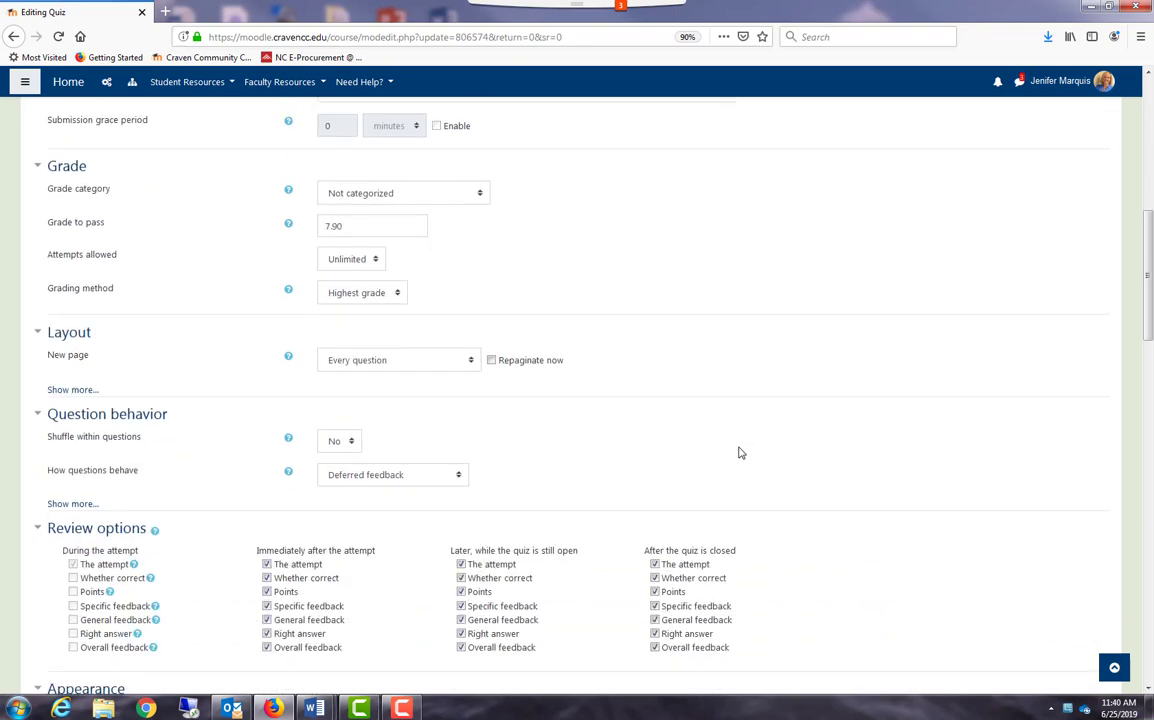
pyautogui.scroll(8, 739, 453)
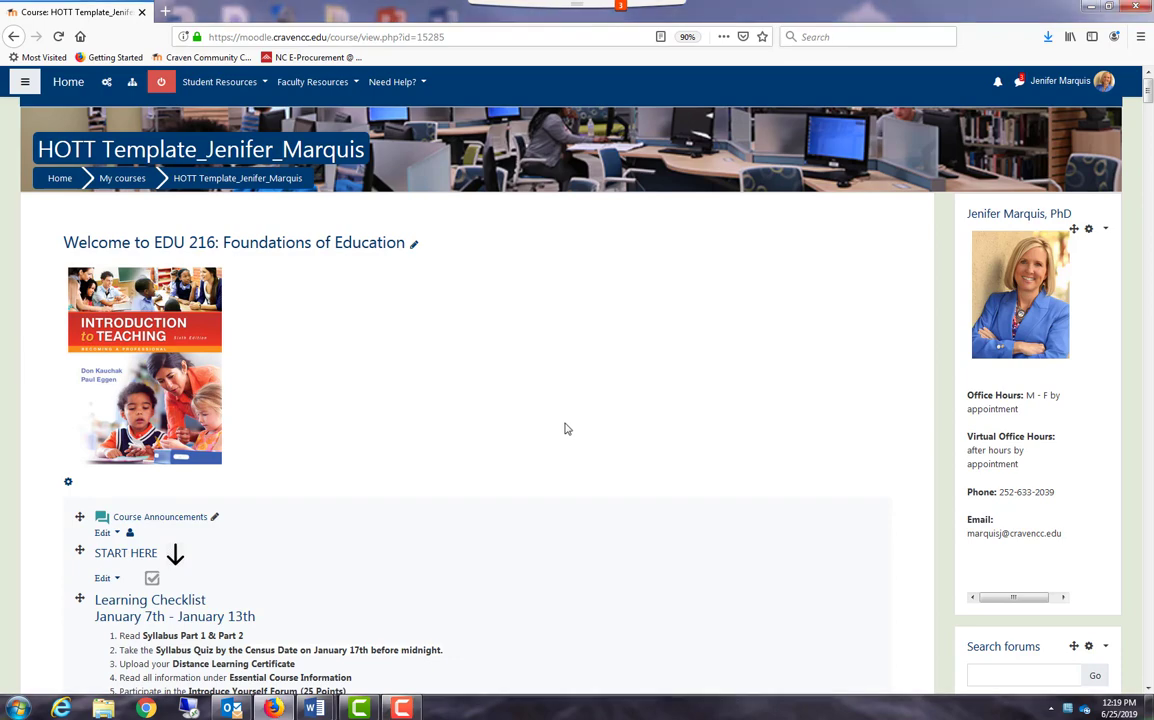
# - Add a grade access restriction based on Syllabus Quiz (Required) to the "Do I Want to Be a Teacher?" section
pyautogui.scroll(-5, 565, 428)
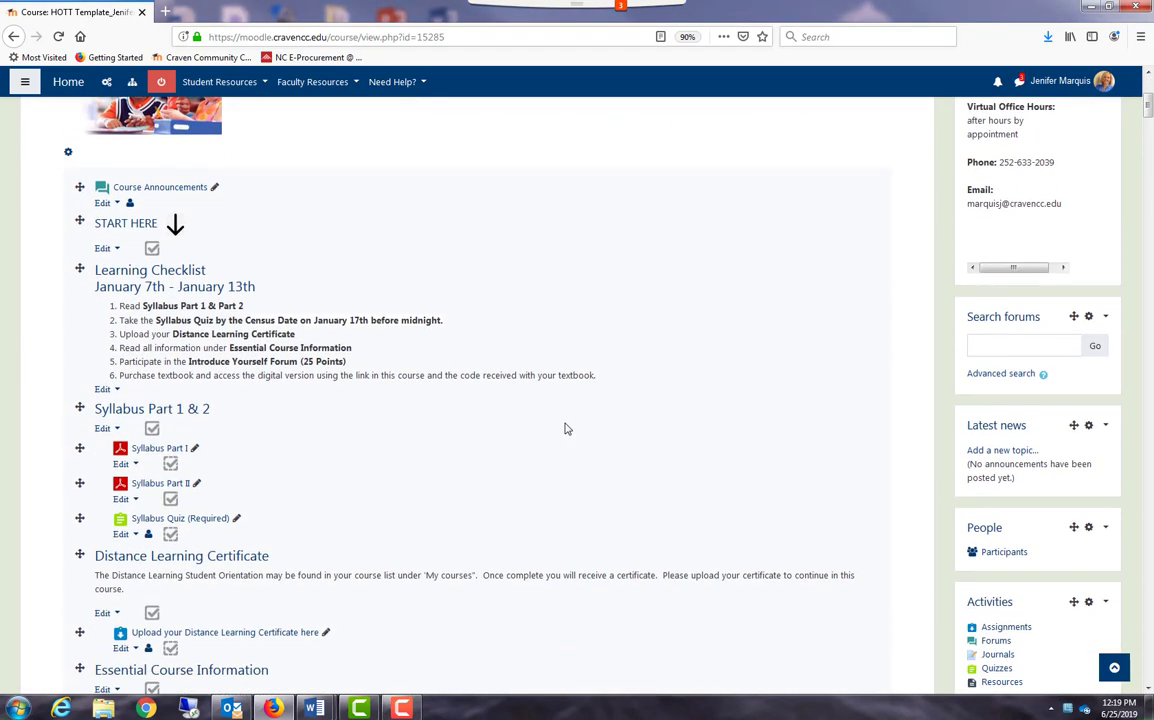
pyautogui.scroll(-7, 565, 428)
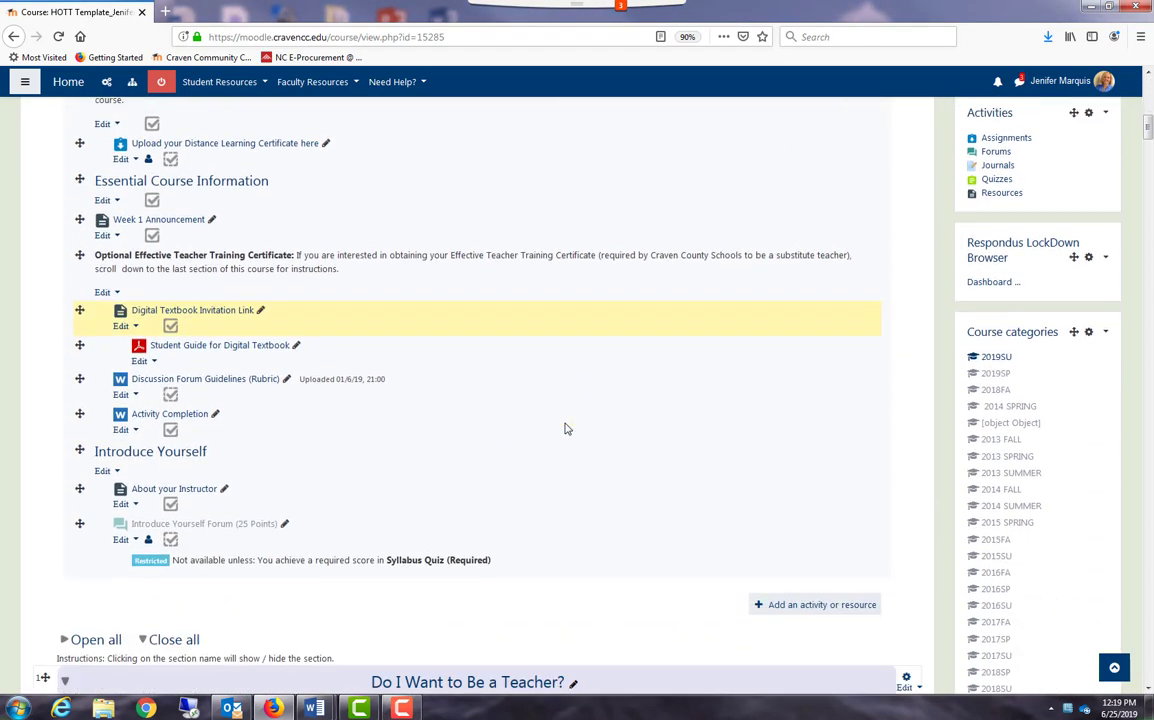
pyautogui.scroll(-7, 565, 428)
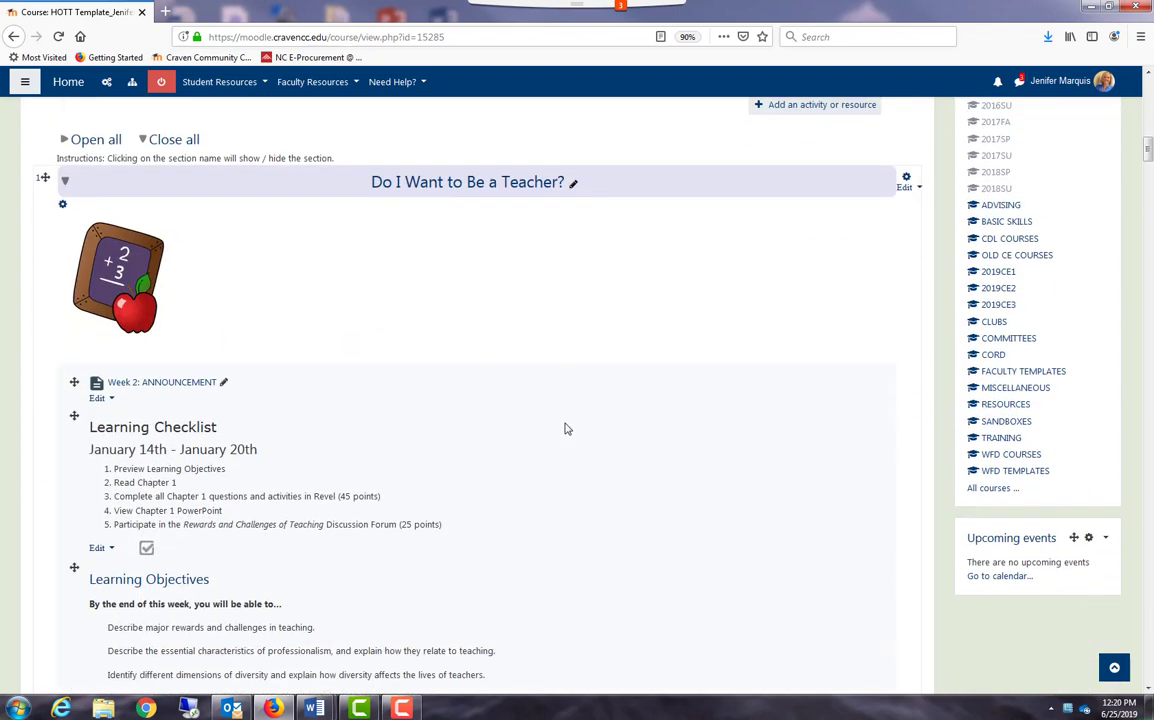
pyautogui.click(63, 208)
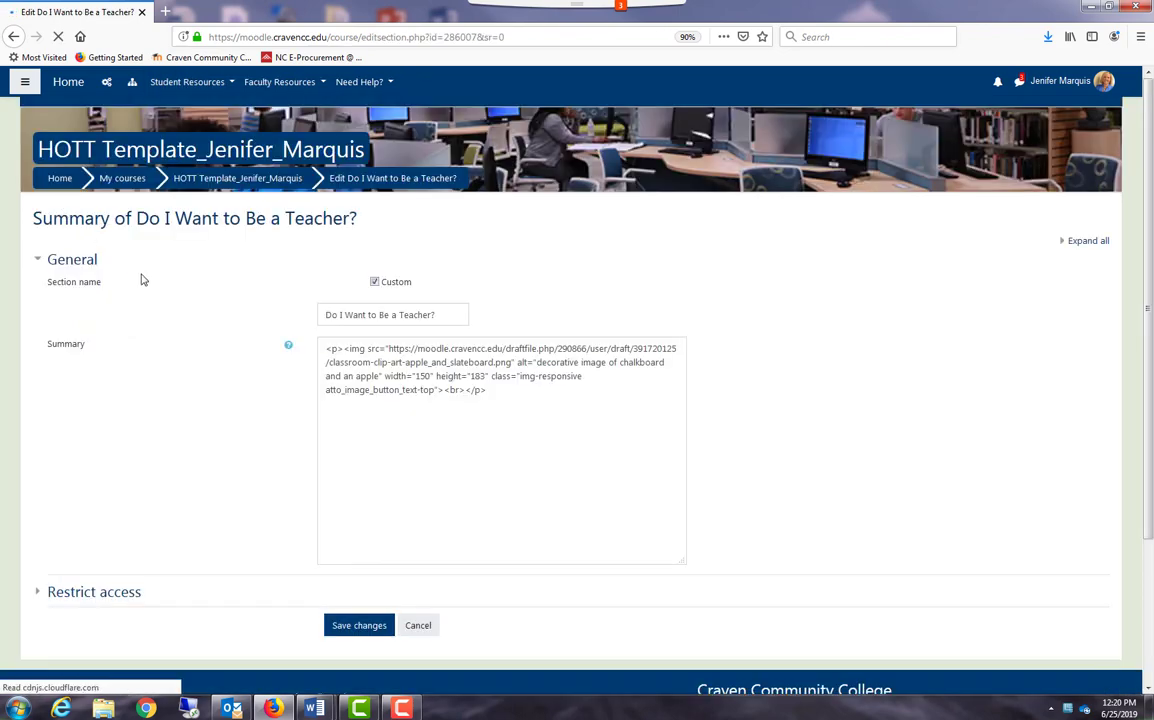
pyautogui.click(52, 613)
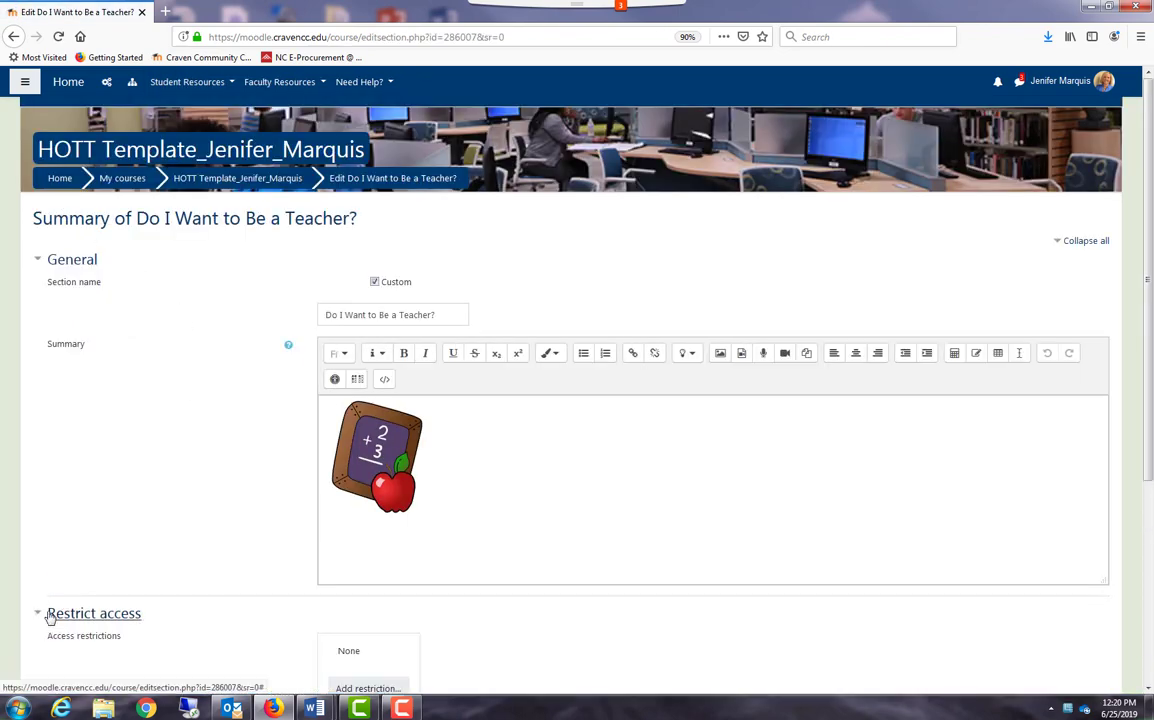
pyautogui.scroll(-1, 127, 580)
pyautogui.scroll(-3, 127, 580)
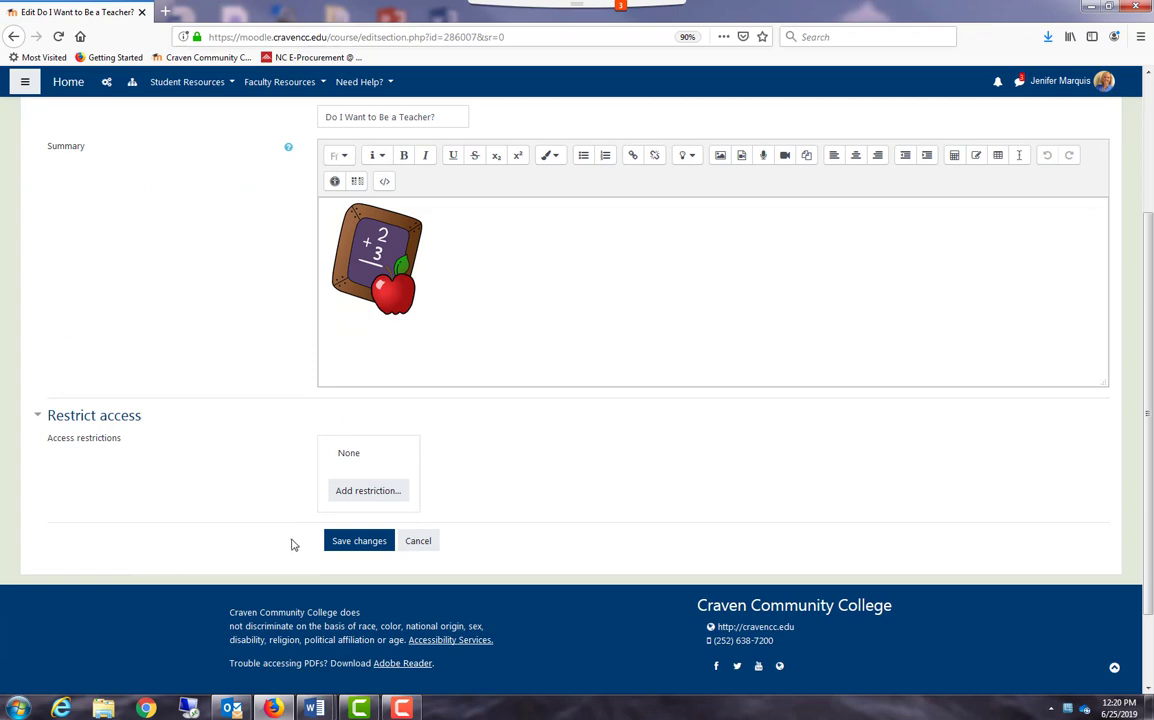
pyautogui.click(357, 490)
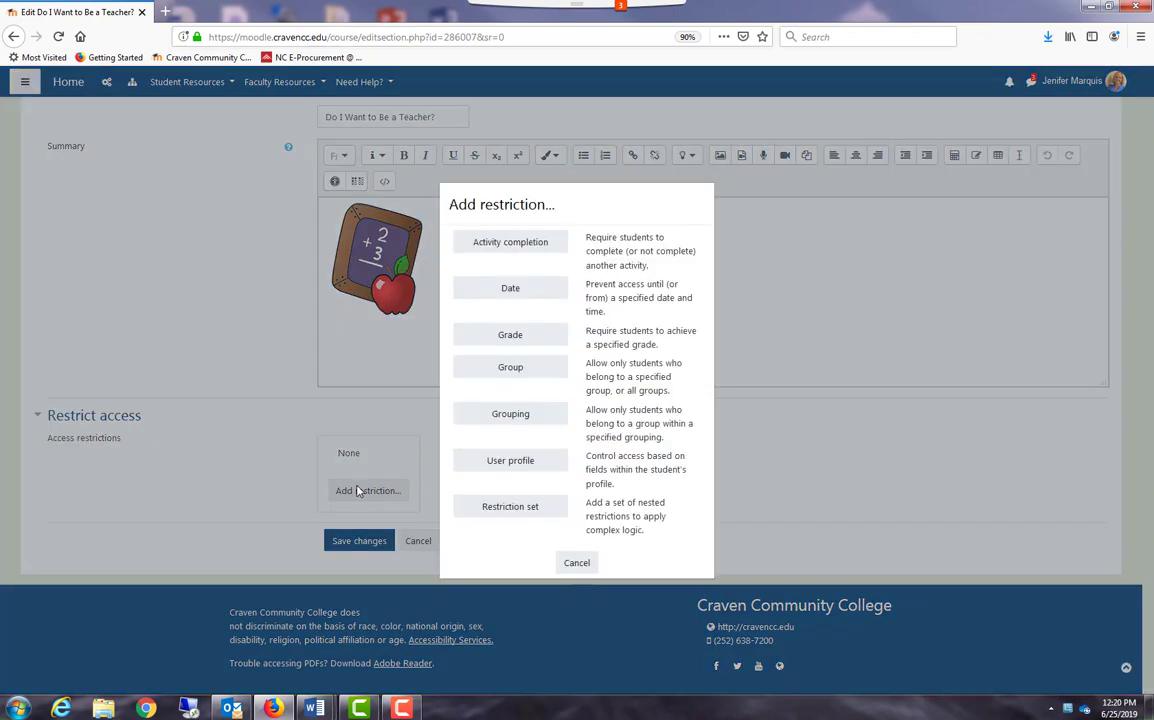
pyautogui.click(512, 333)
pyautogui.click(503, 508)
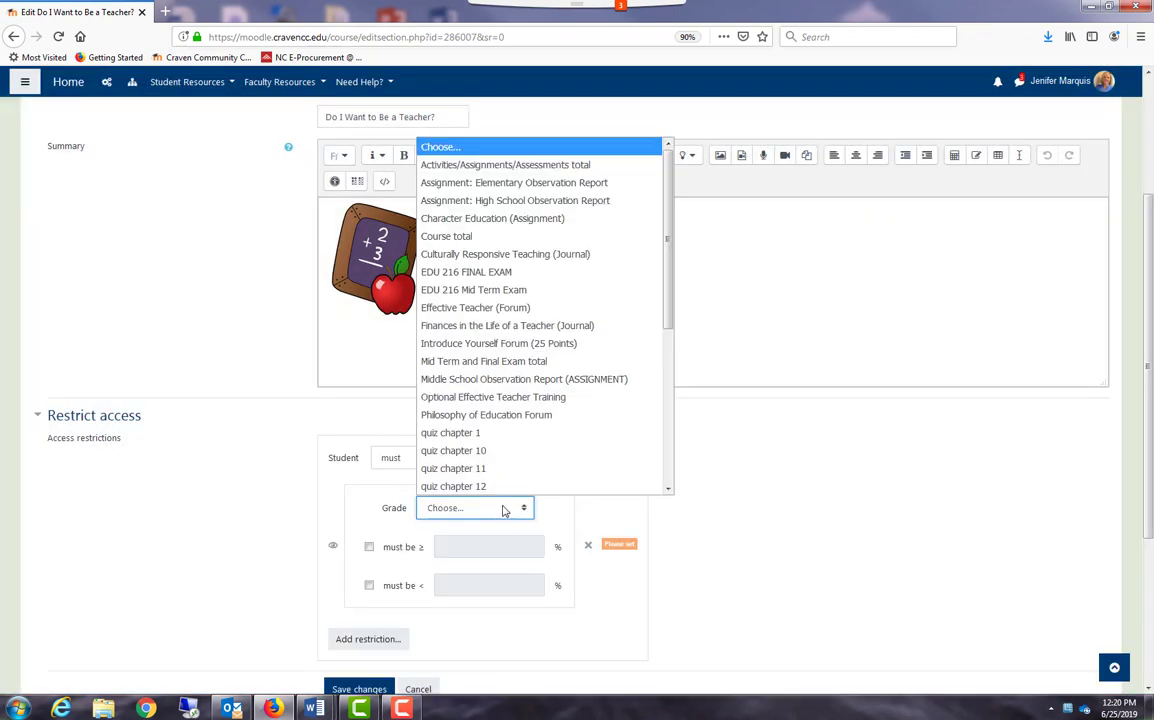
pyautogui.scroll(-5, 500, 397)
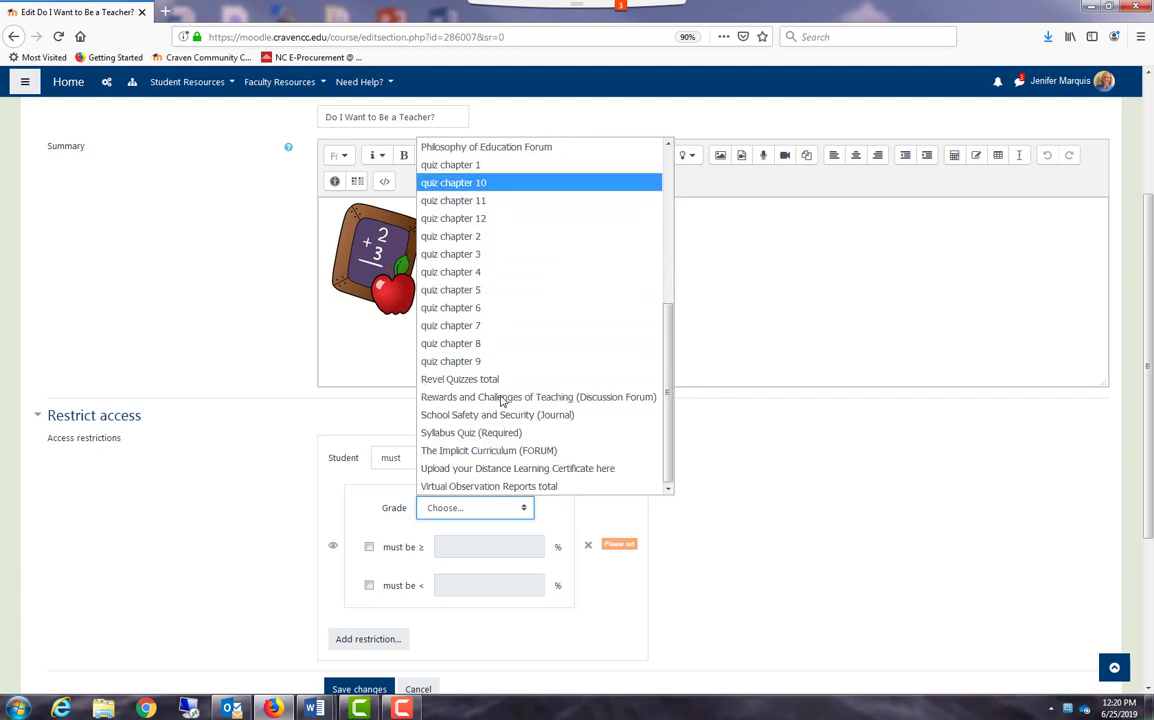
pyautogui.click(480, 432)
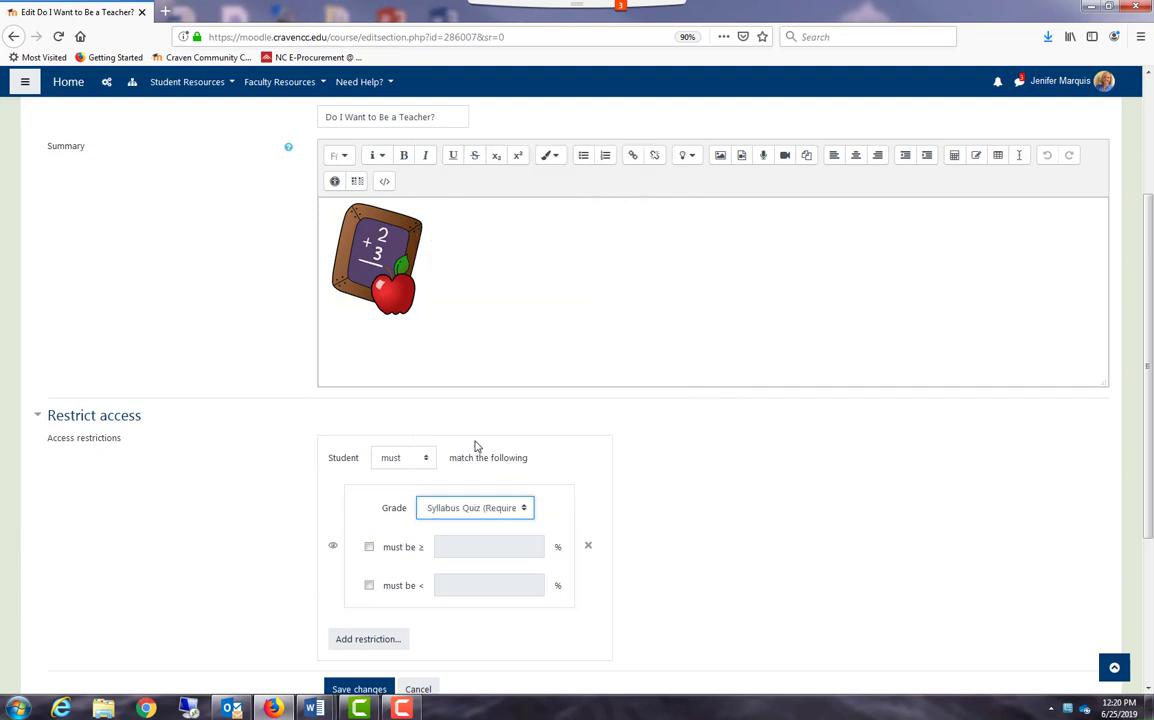
# - Require a minimum quiz grade of 80% in the section's restriction, save the changes and check the section on the course page
pyautogui.click(369, 548)
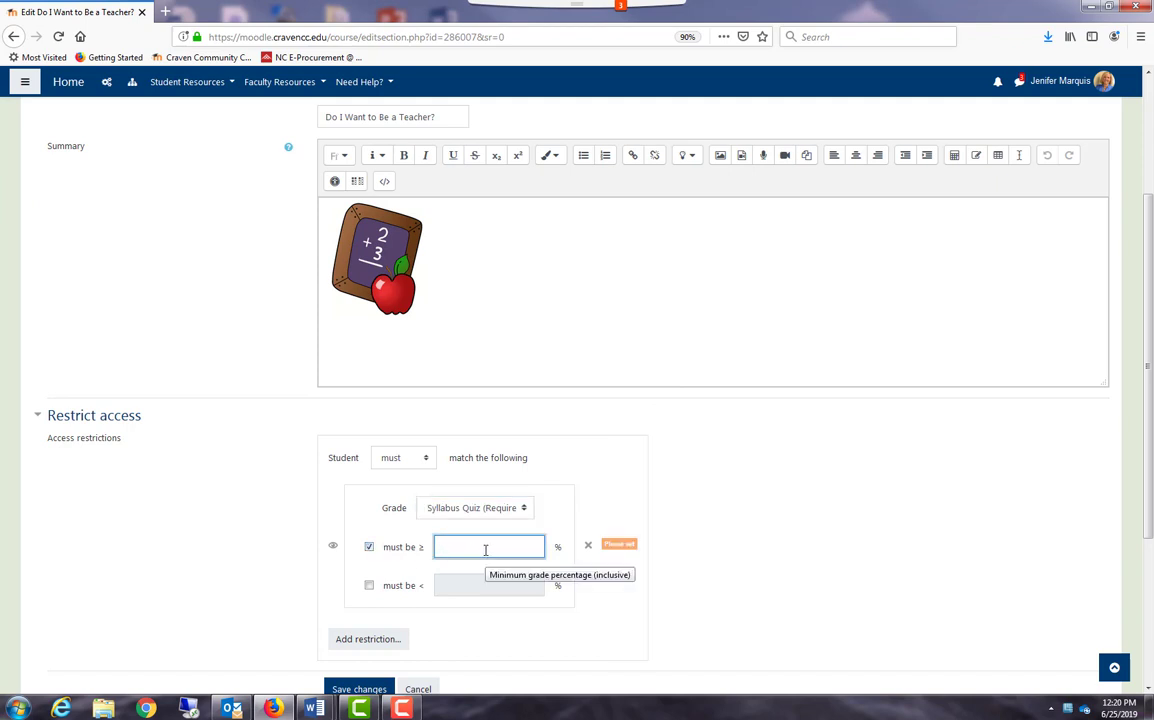
pyautogui.write('80')
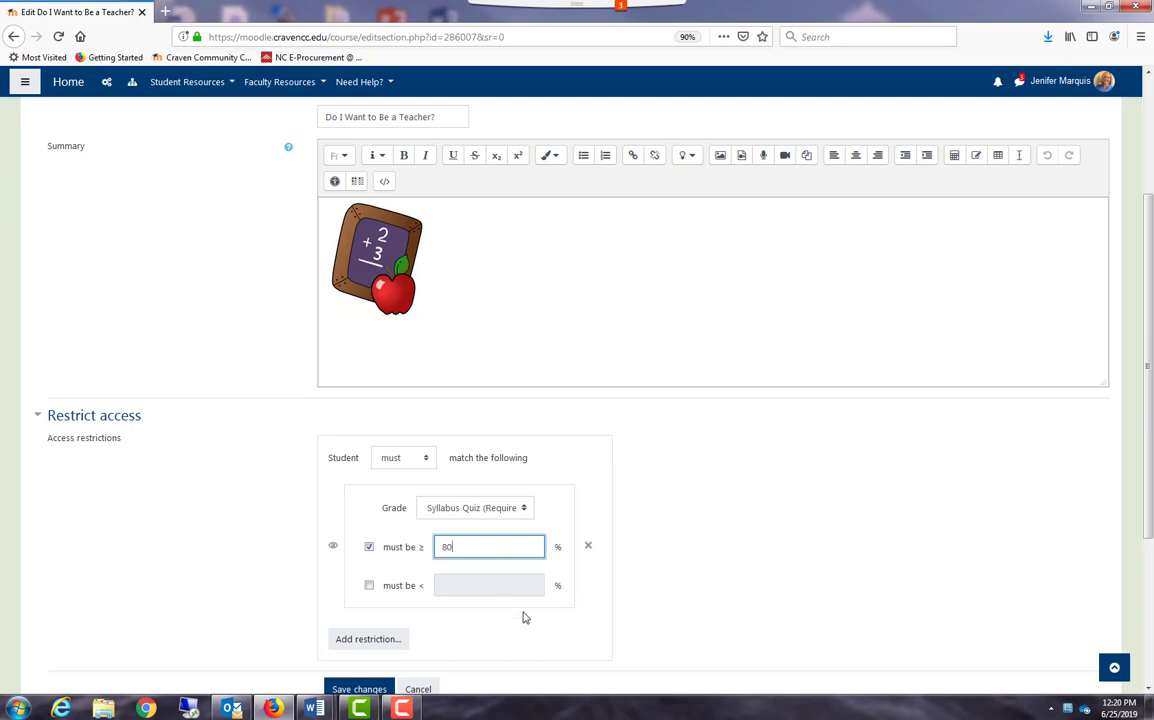
pyautogui.click(363, 689)
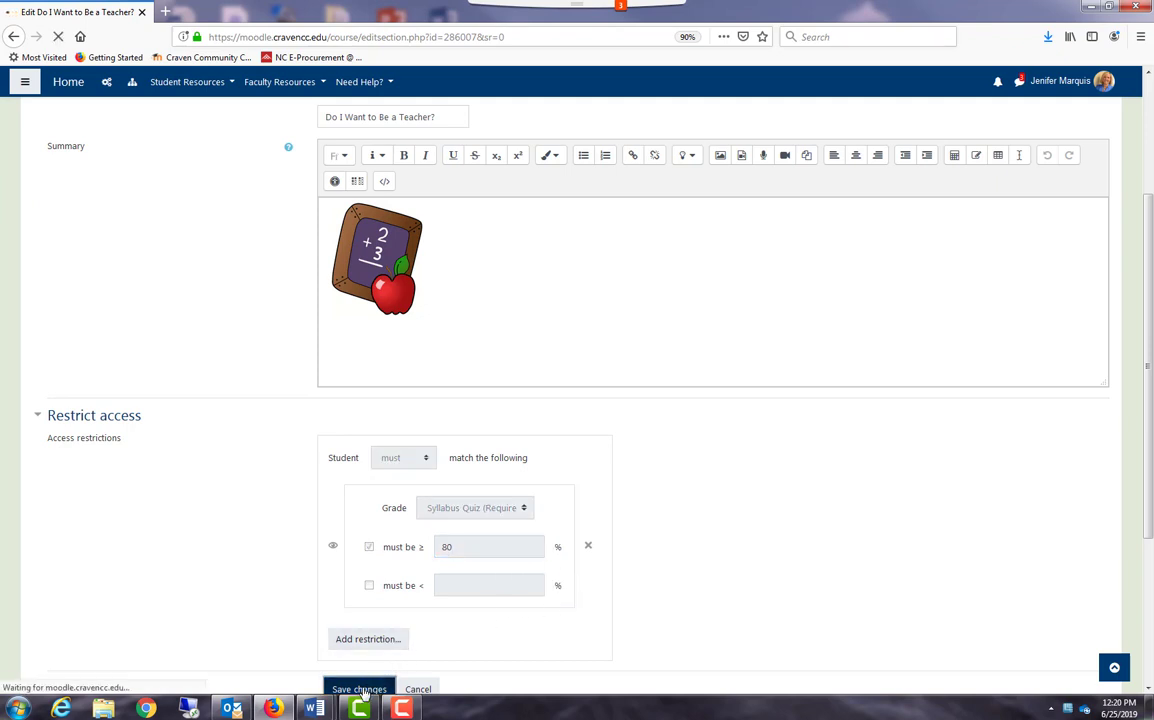
pyautogui.scroll(-3, 400, 561)
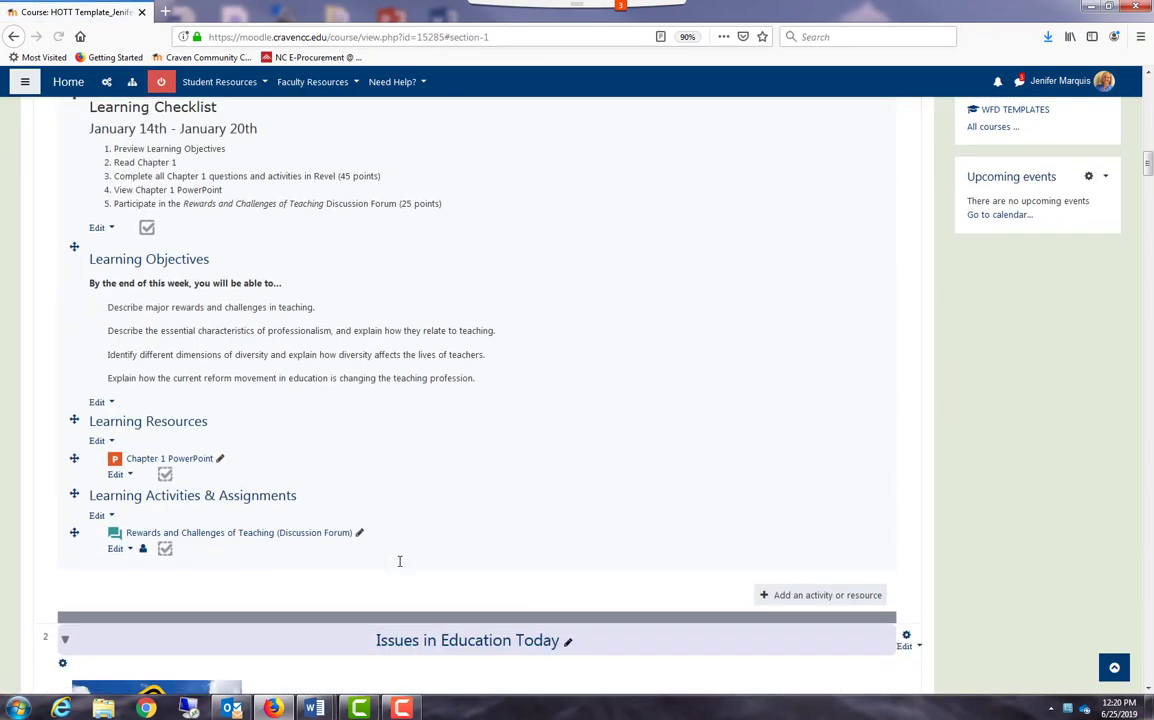
pyautogui.scroll(-4, 399, 561)
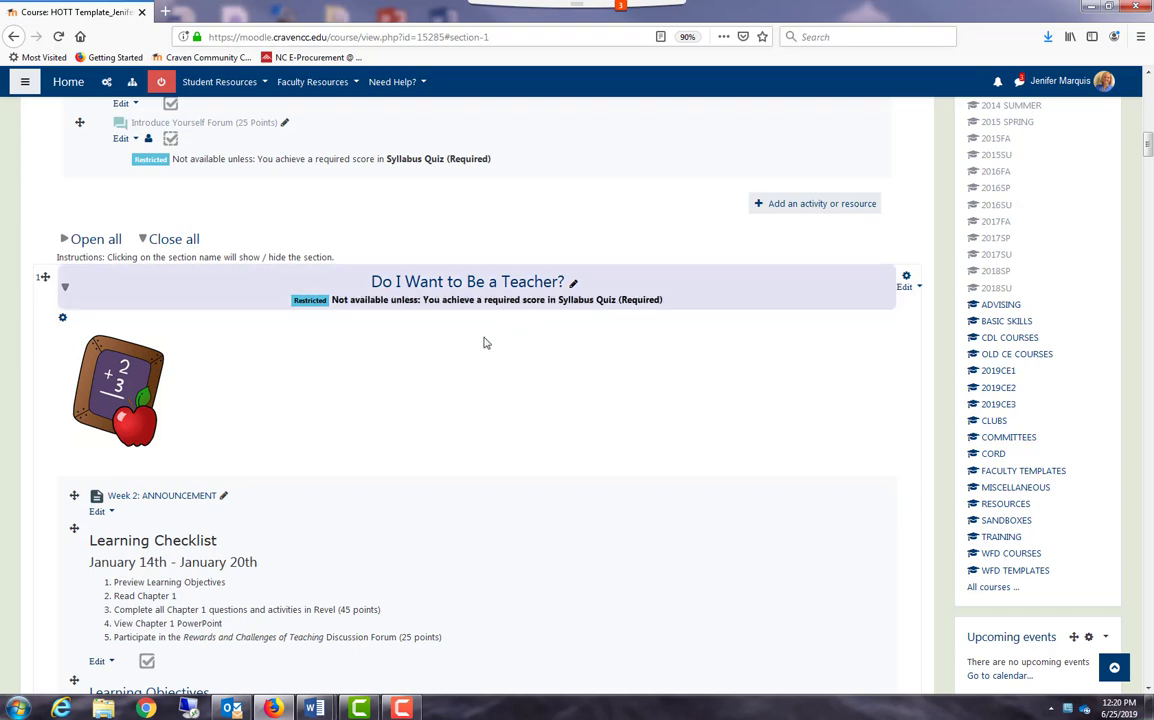
pyautogui.scroll(7, 484, 343)
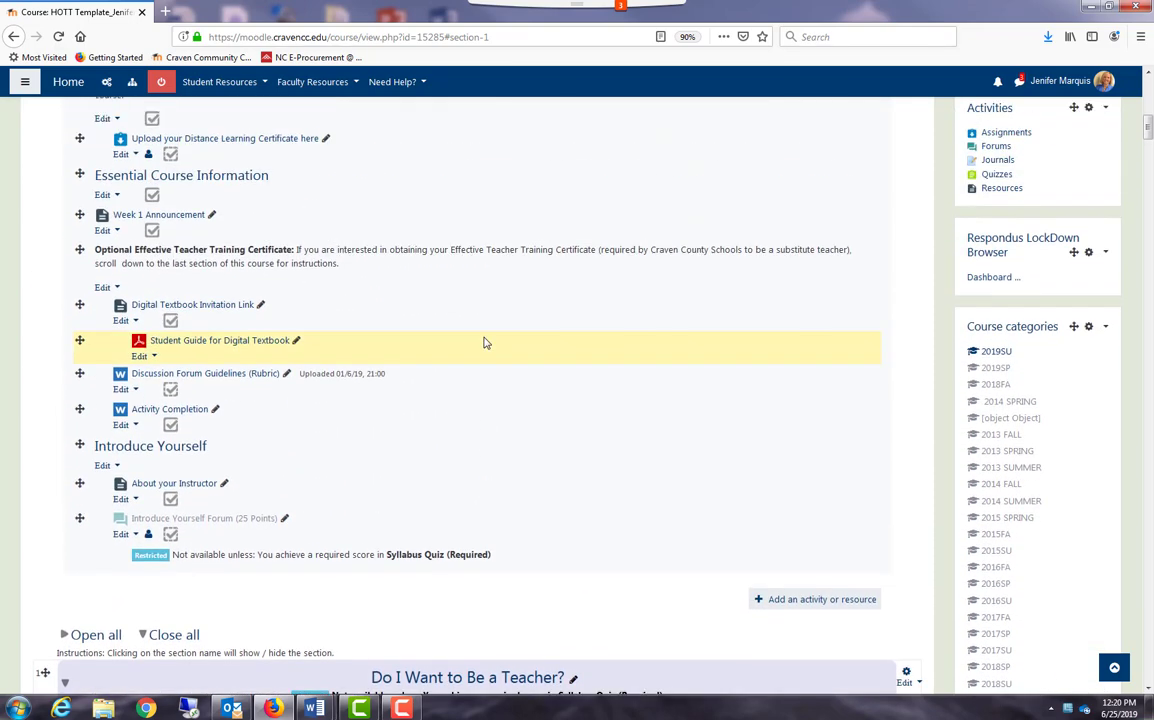
# - Move the instructor's contact block above the Search forums block on the course page
pyautogui.scroll(6, 484, 343)
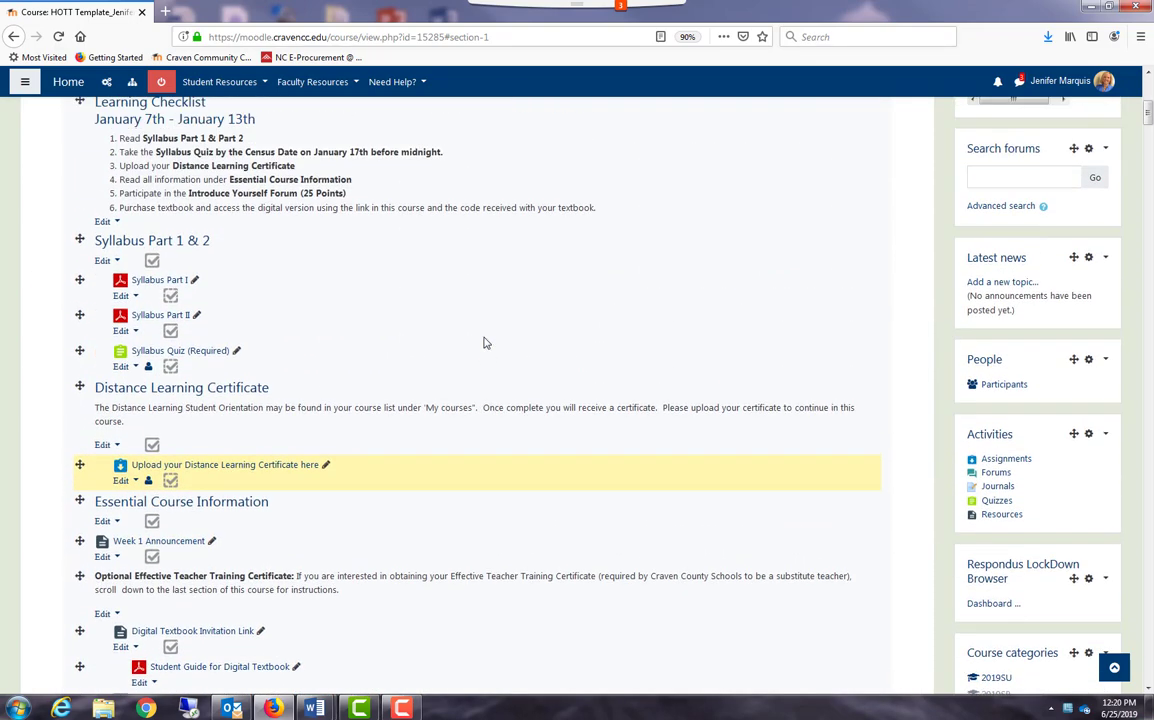
pyautogui.scroll(8, 484, 343)
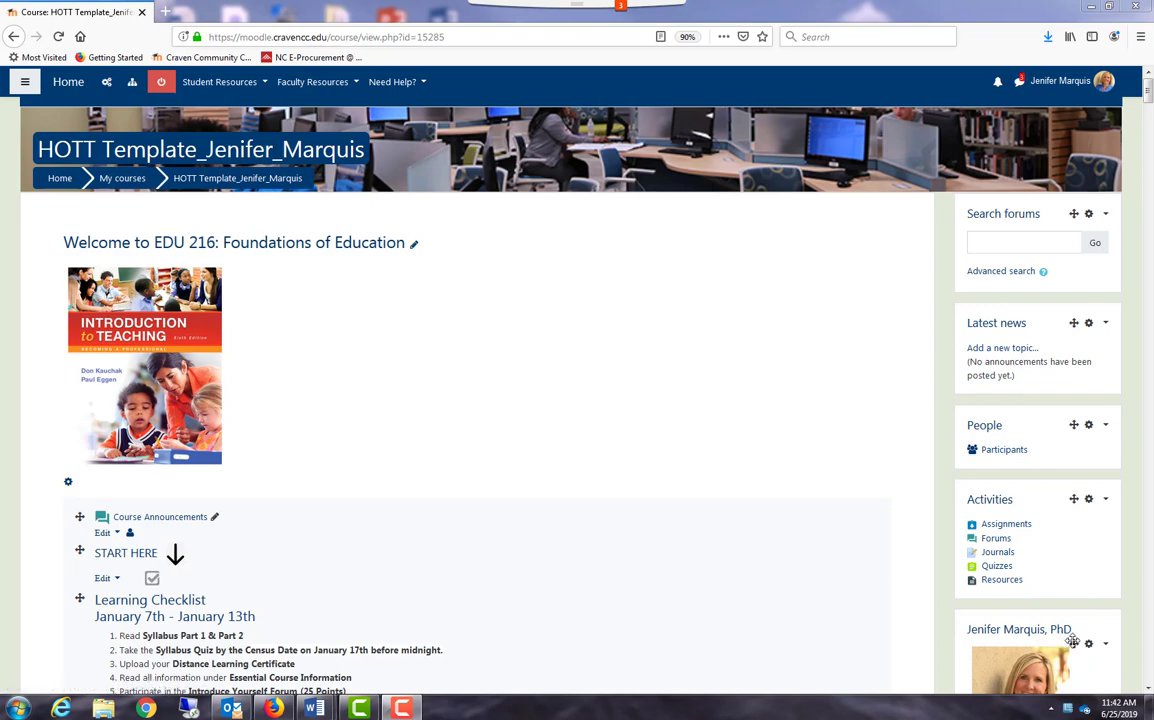
pyautogui.moveTo(1072, 643); pyautogui.dragTo(1076, 230)
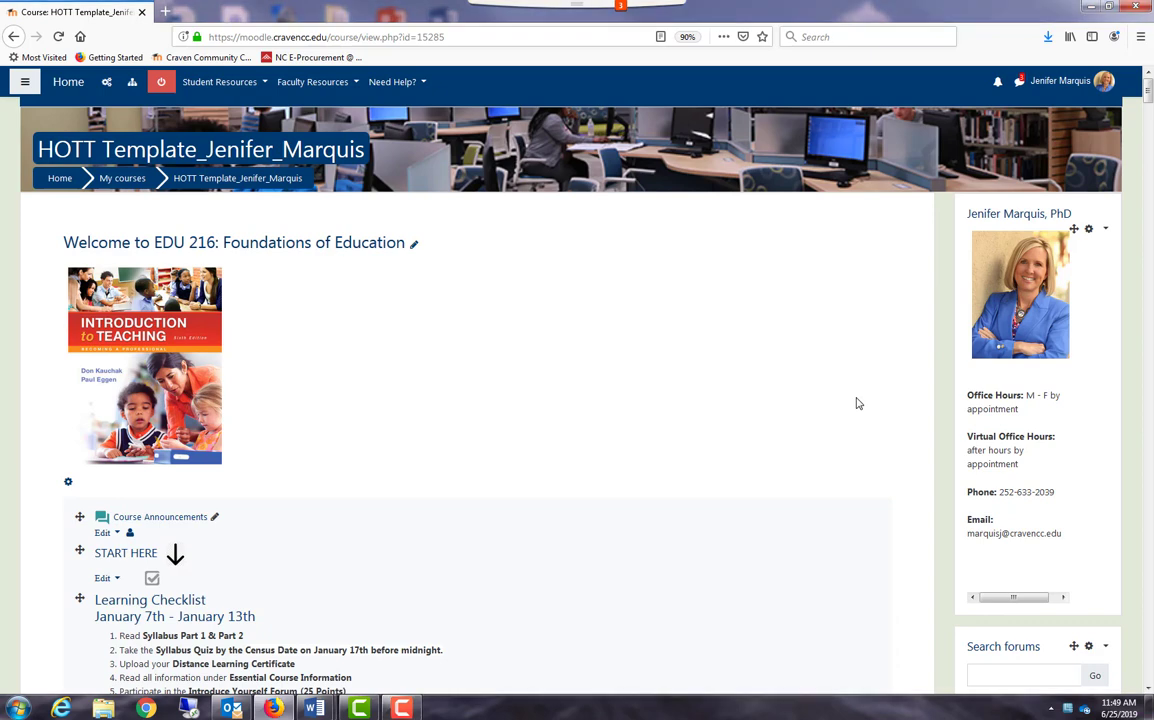
# - Hide the "Do I Want to Be a Teacher?" section from students
pyautogui.scroll(-1, 857, 403)
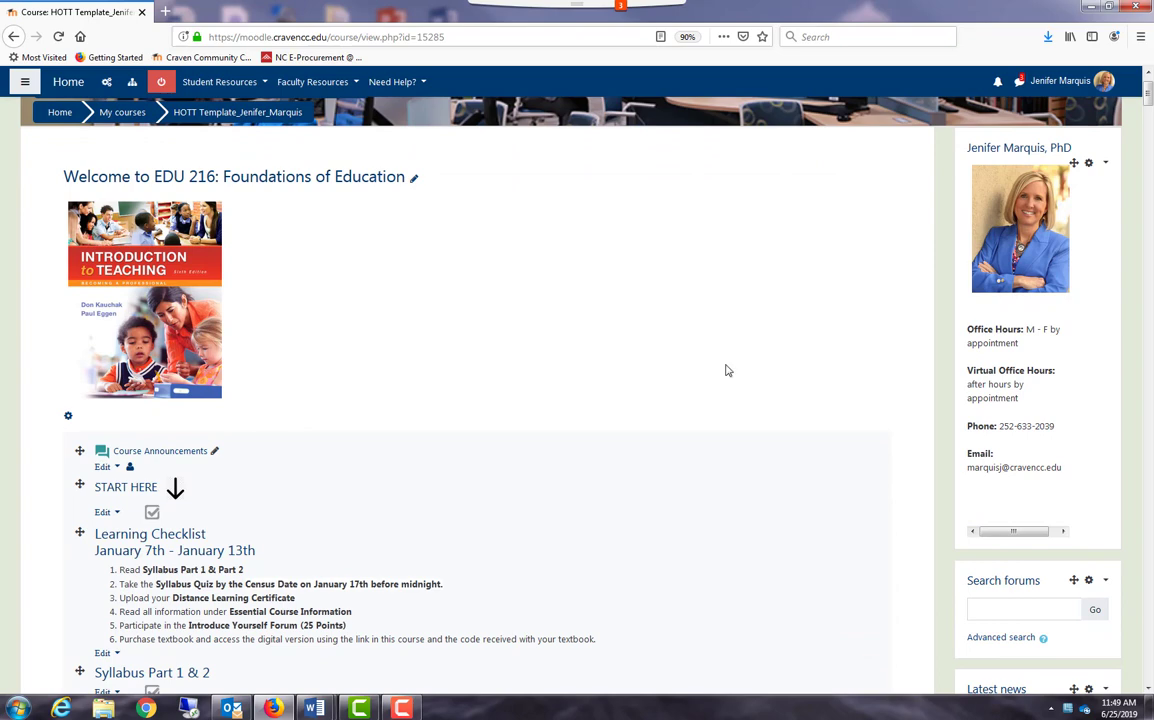
pyautogui.scroll(-3, 728, 371)
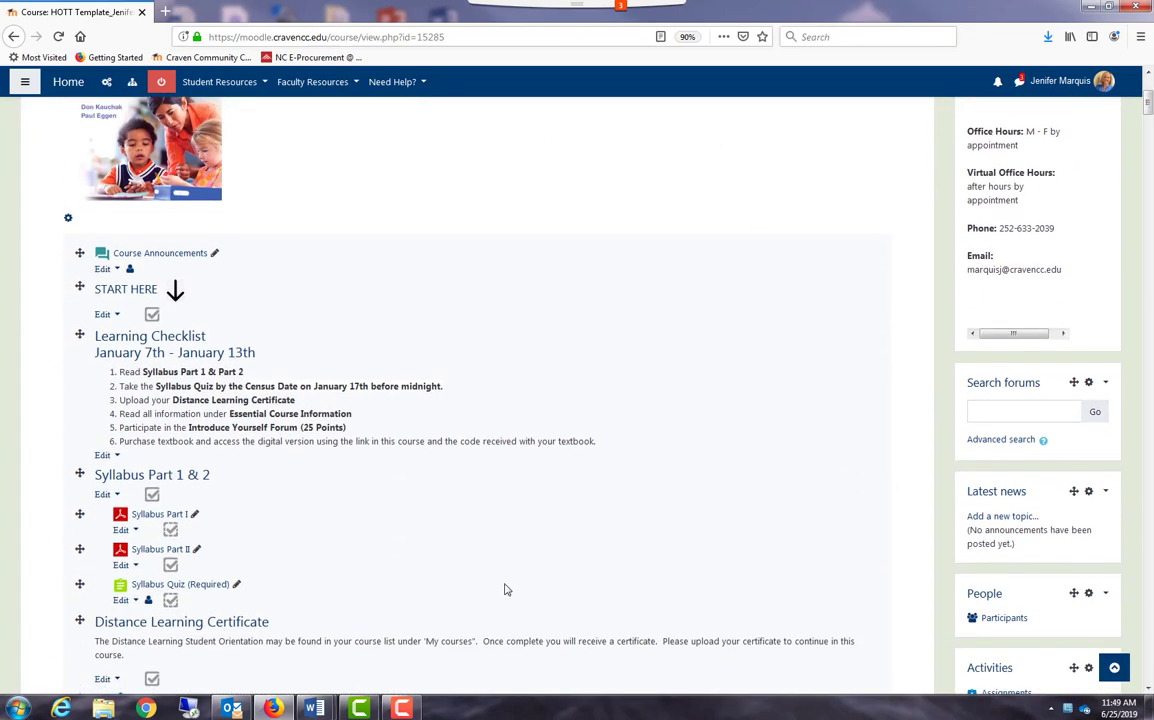
pyautogui.scroll(-2, 597, 557)
pyautogui.scroll(-5, 597, 557)
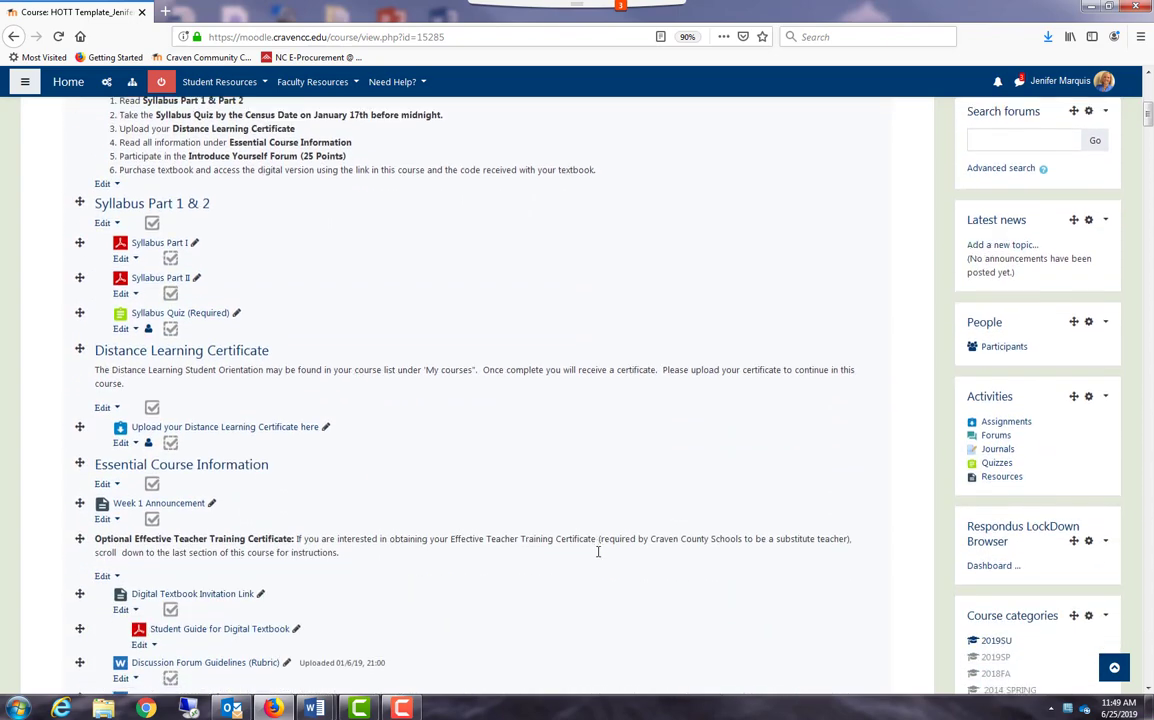
pyautogui.scroll(-3, 597, 557)
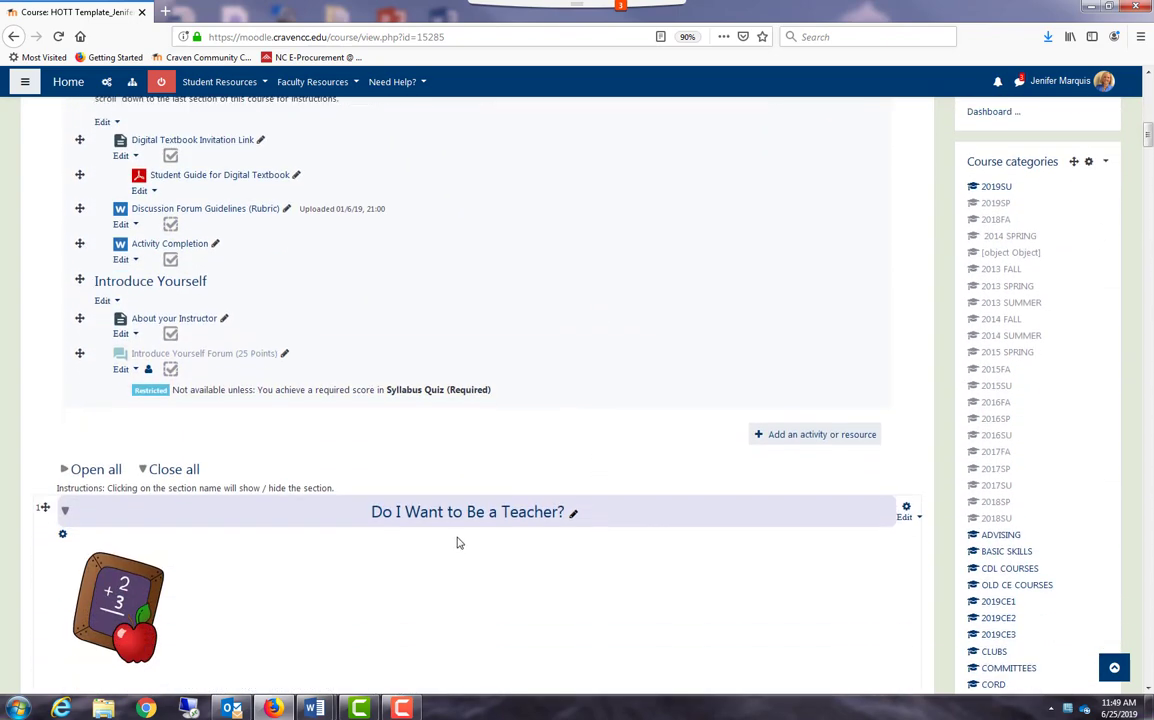
pyautogui.scroll(-2, 561, 527)
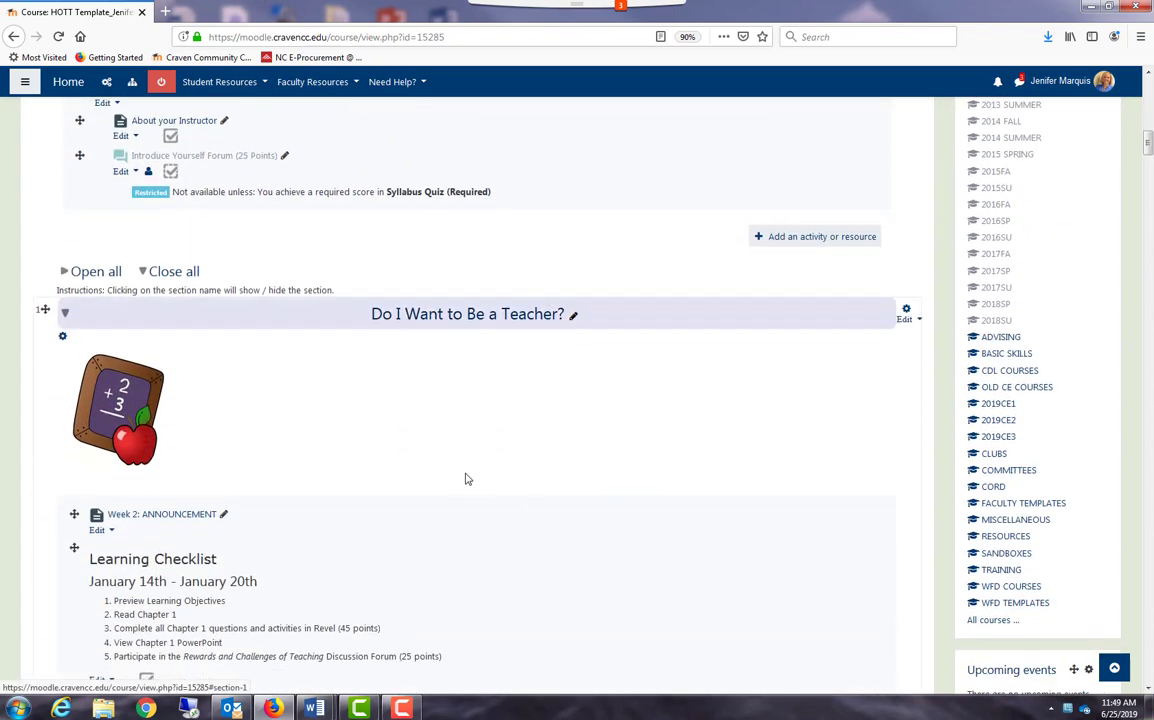
pyautogui.scroll(1, 683, 419)
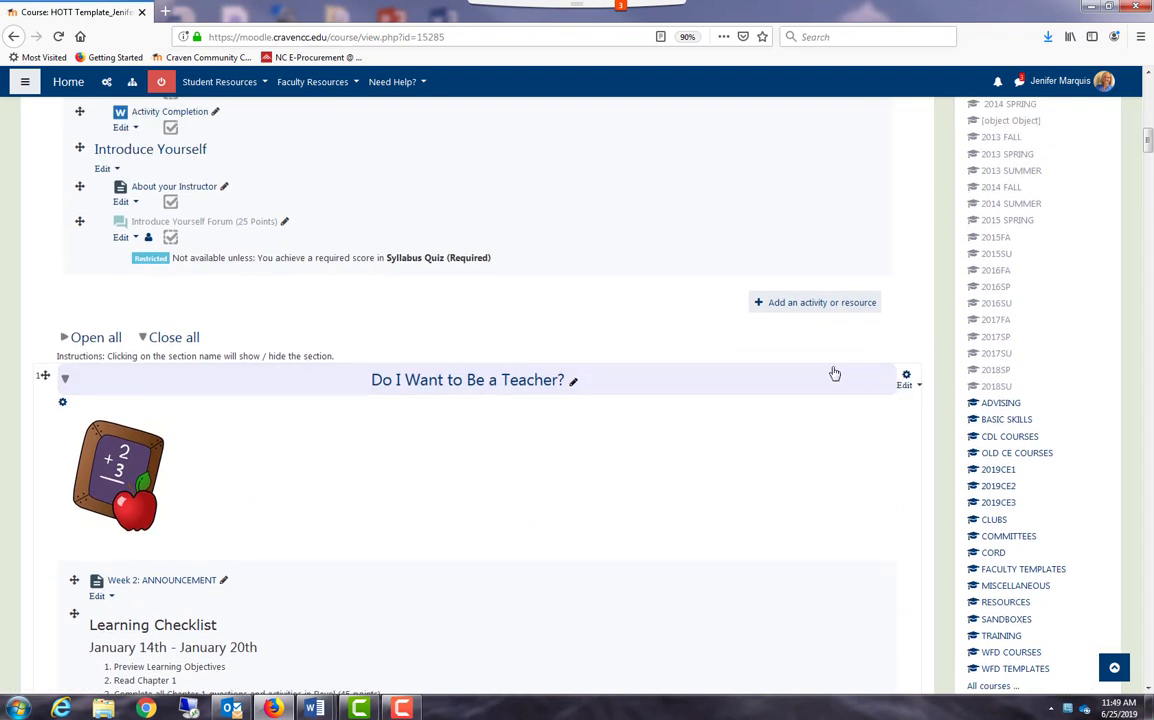
pyautogui.click(907, 377)
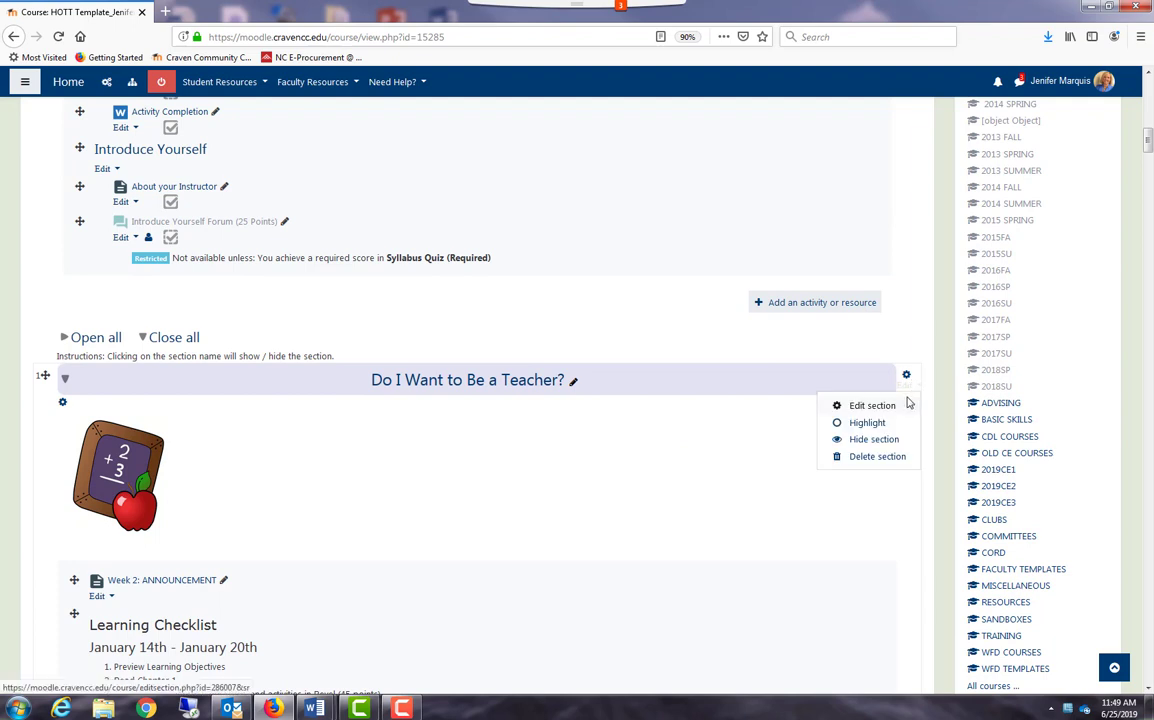
pyautogui.click(885, 441)
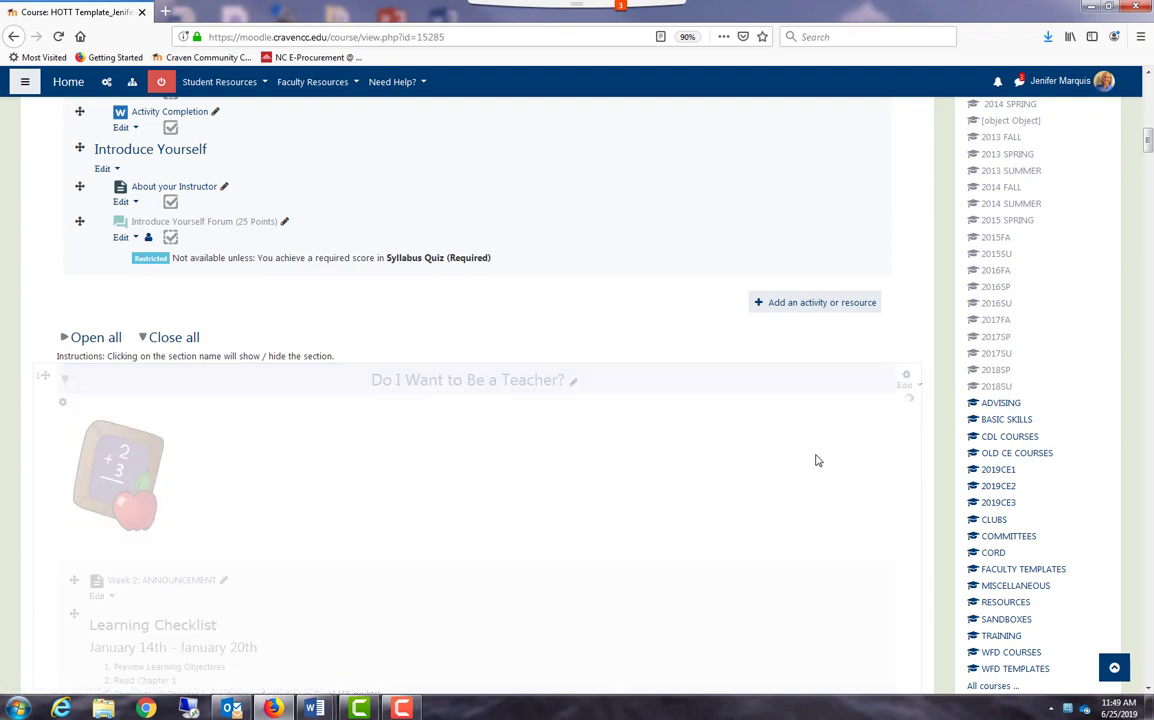
# - Hide the "Issues in Education Today" section from students
pyautogui.scroll(-8, 816, 460)
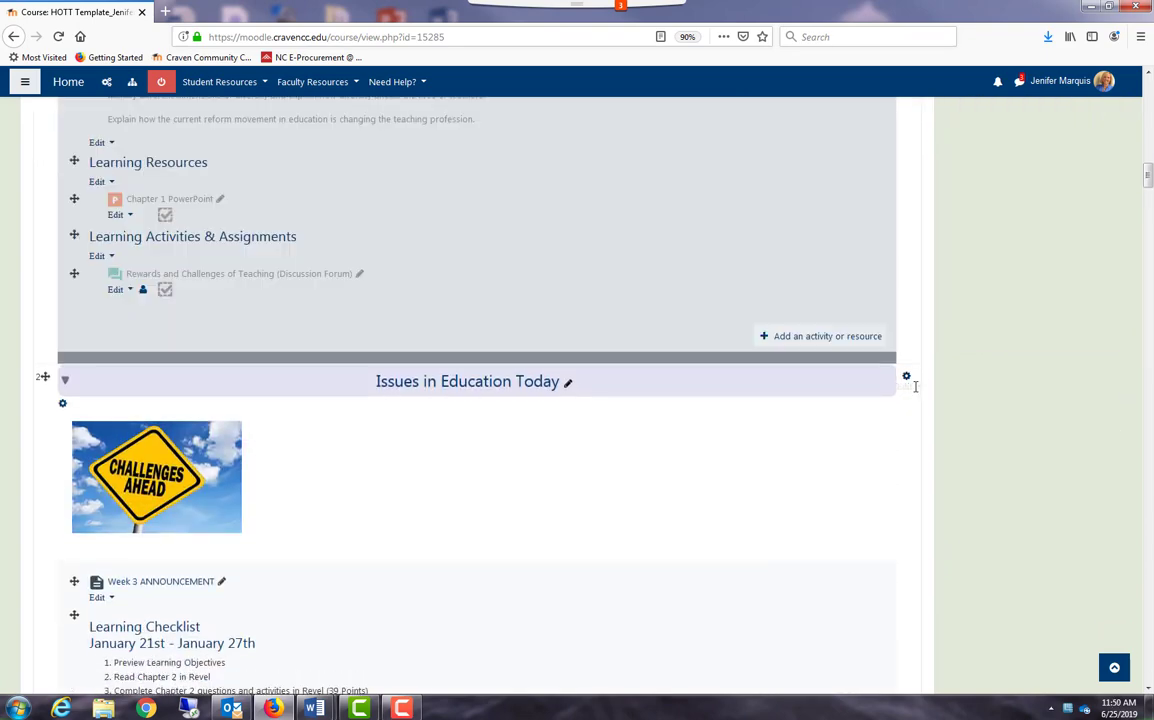
pyautogui.click(910, 386)
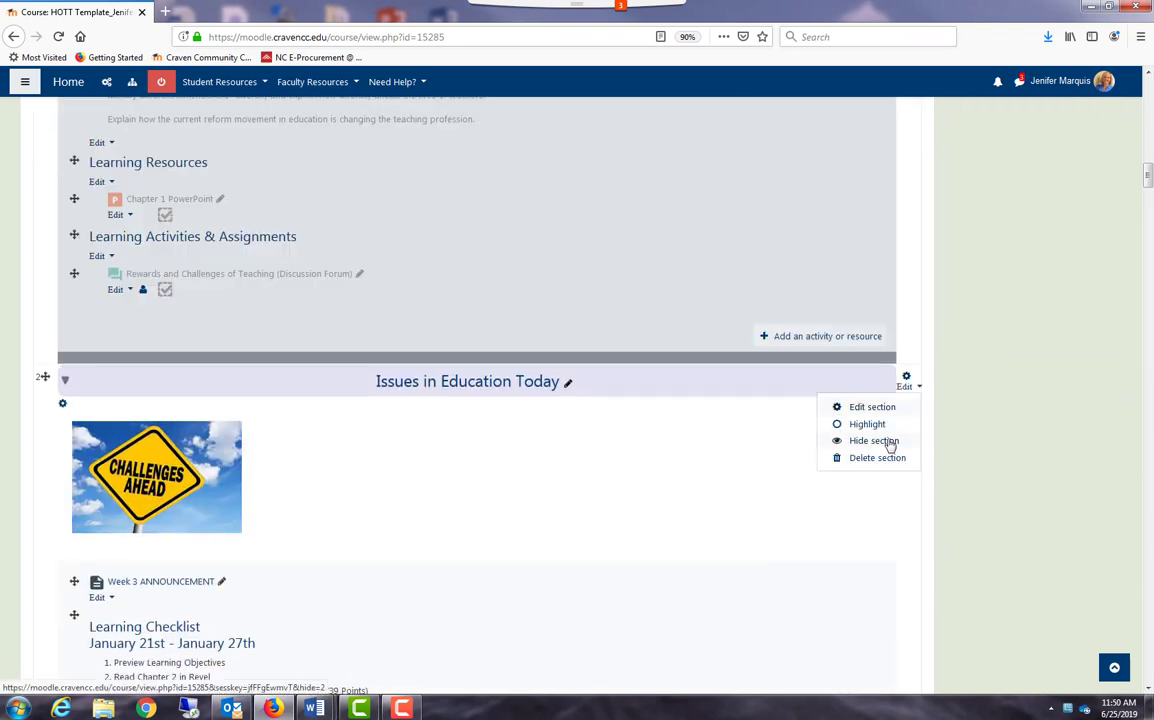
pyautogui.click(888, 442)
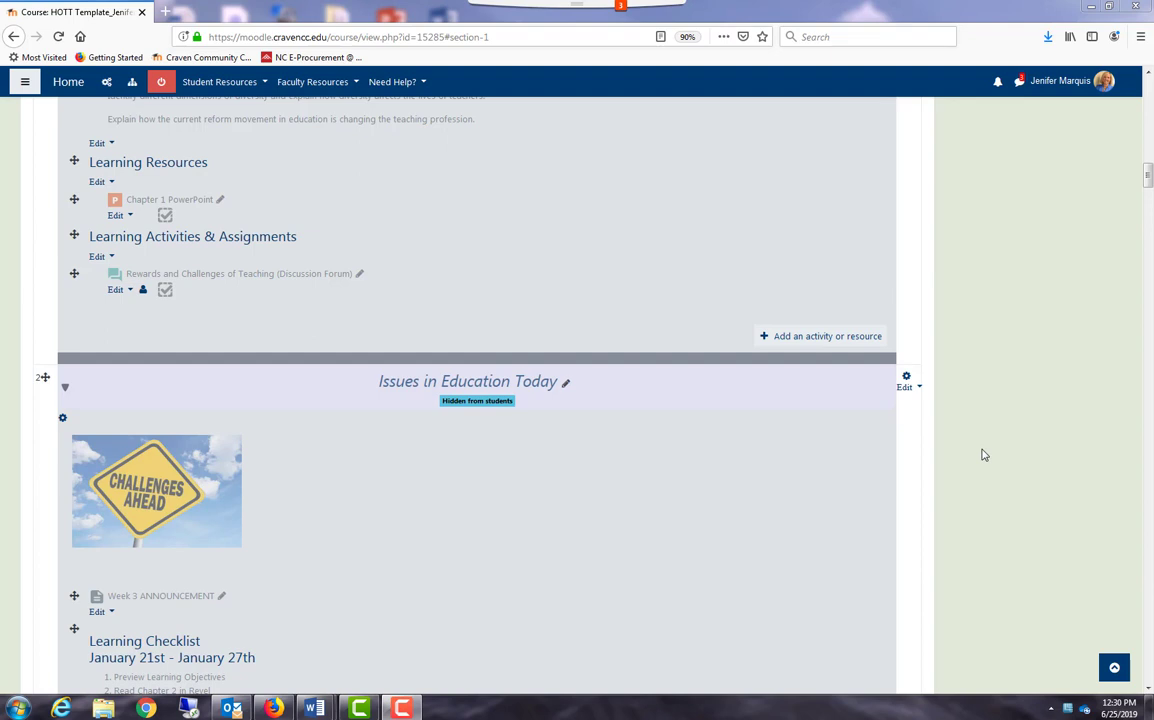
# - Make the hidden "Issues in Education Today" section visible to students again
pyautogui.click(919, 391)
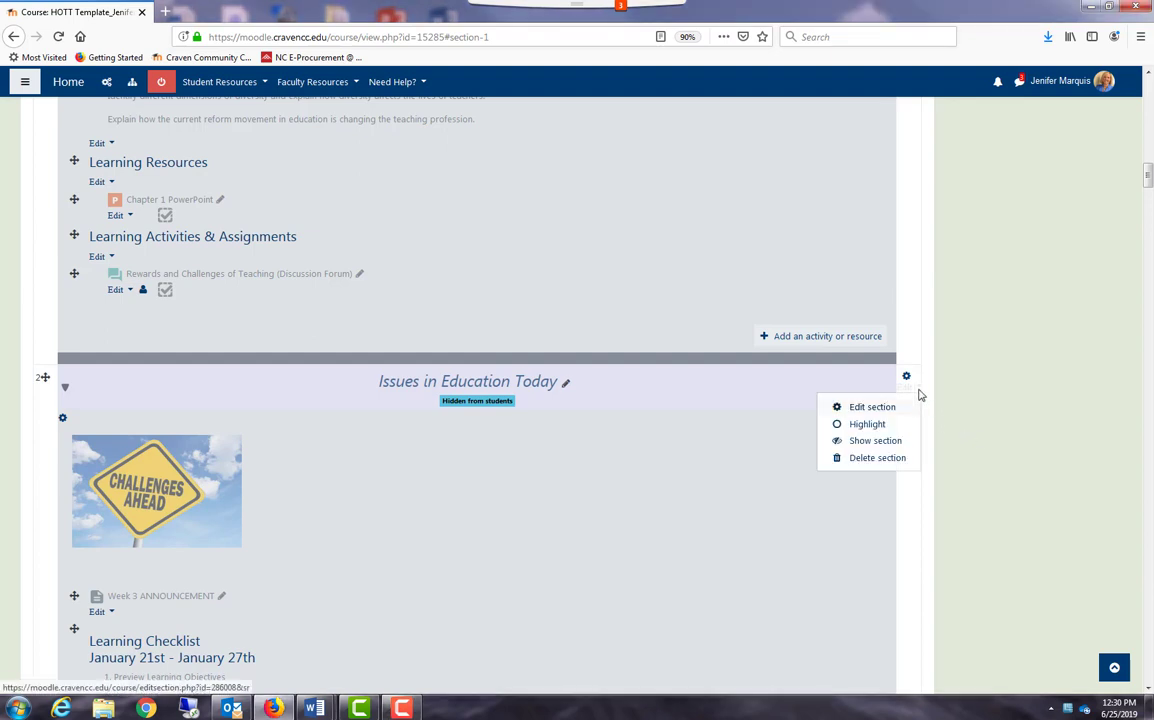
pyautogui.click(881, 441)
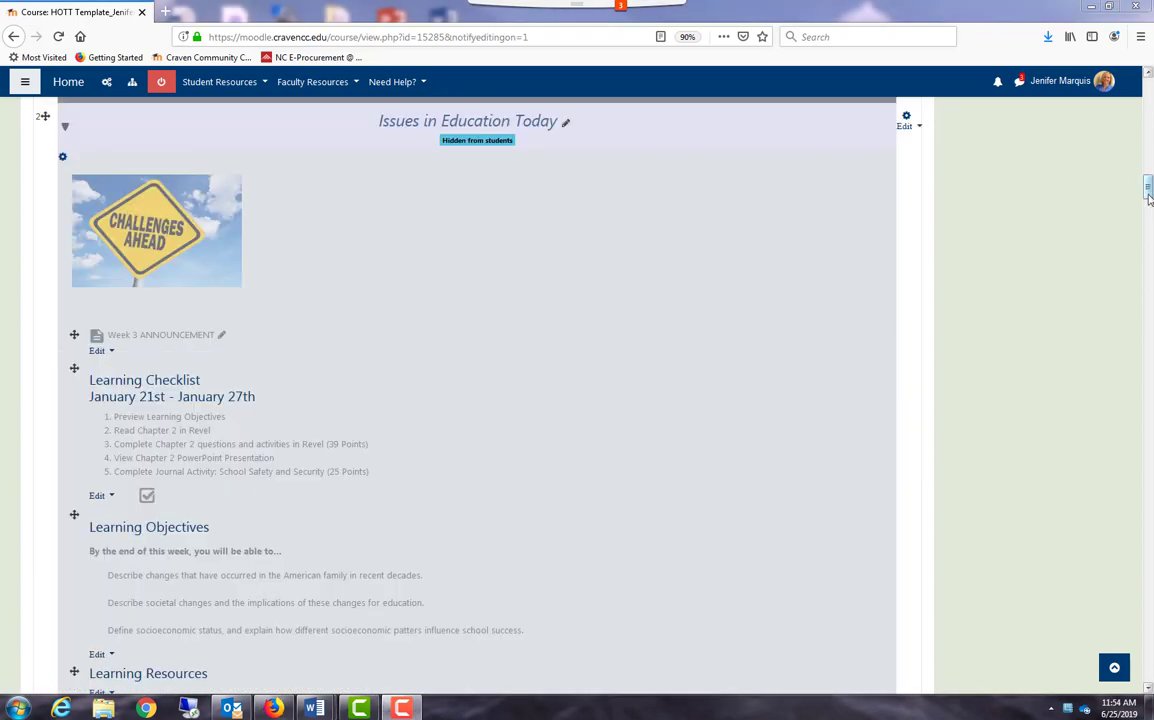
# - Highlight the "Student Diversity: Culture, Language, Gender, and Exceptionalities" section as the current one
pyautogui.scroll(-1, 1148, 200)
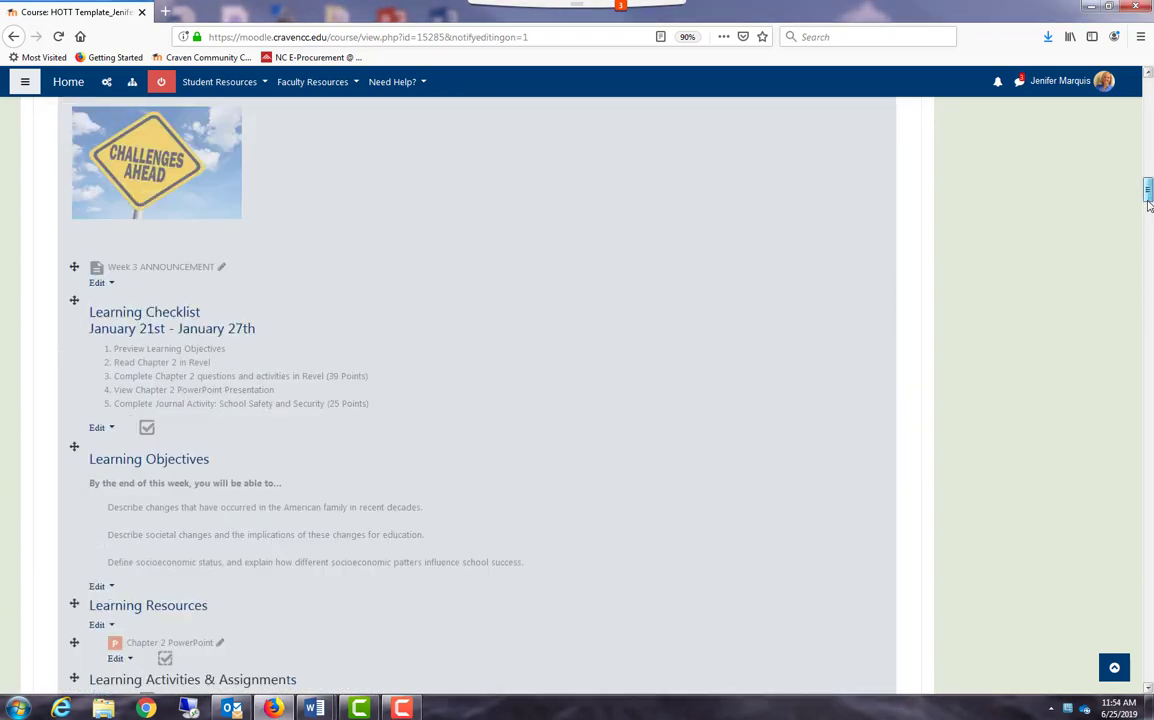
pyautogui.moveTo(1148, 200); pyautogui.dragTo(1146, 230)
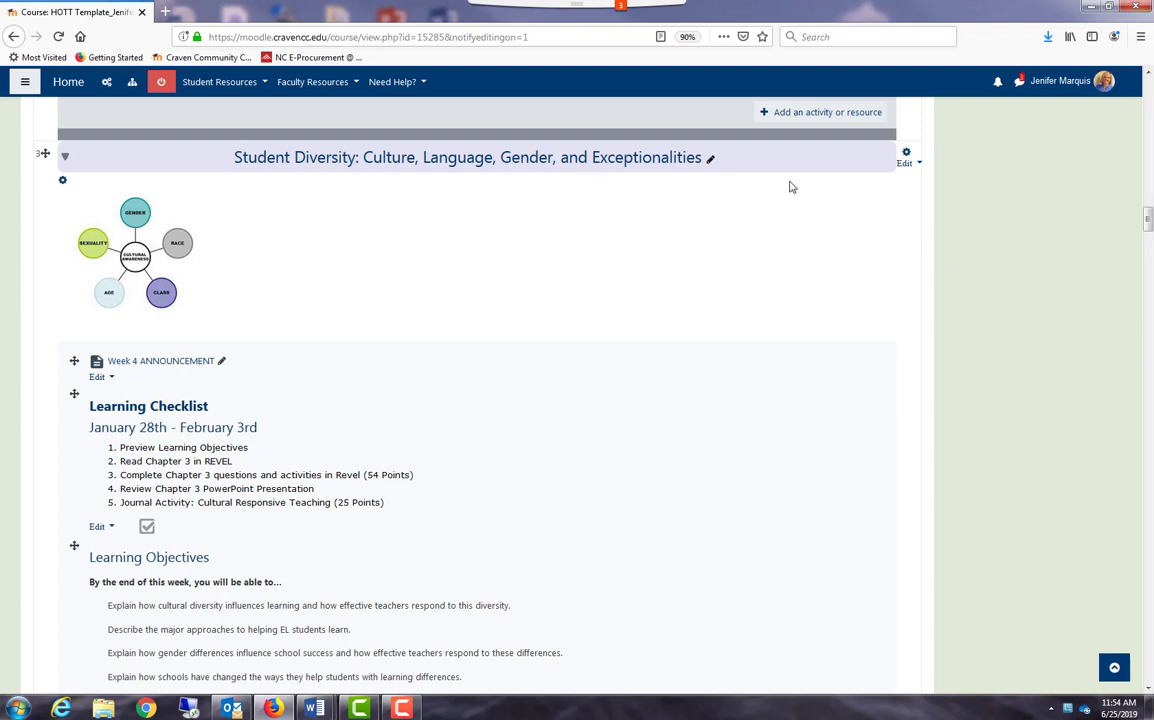
pyautogui.click(906, 163)
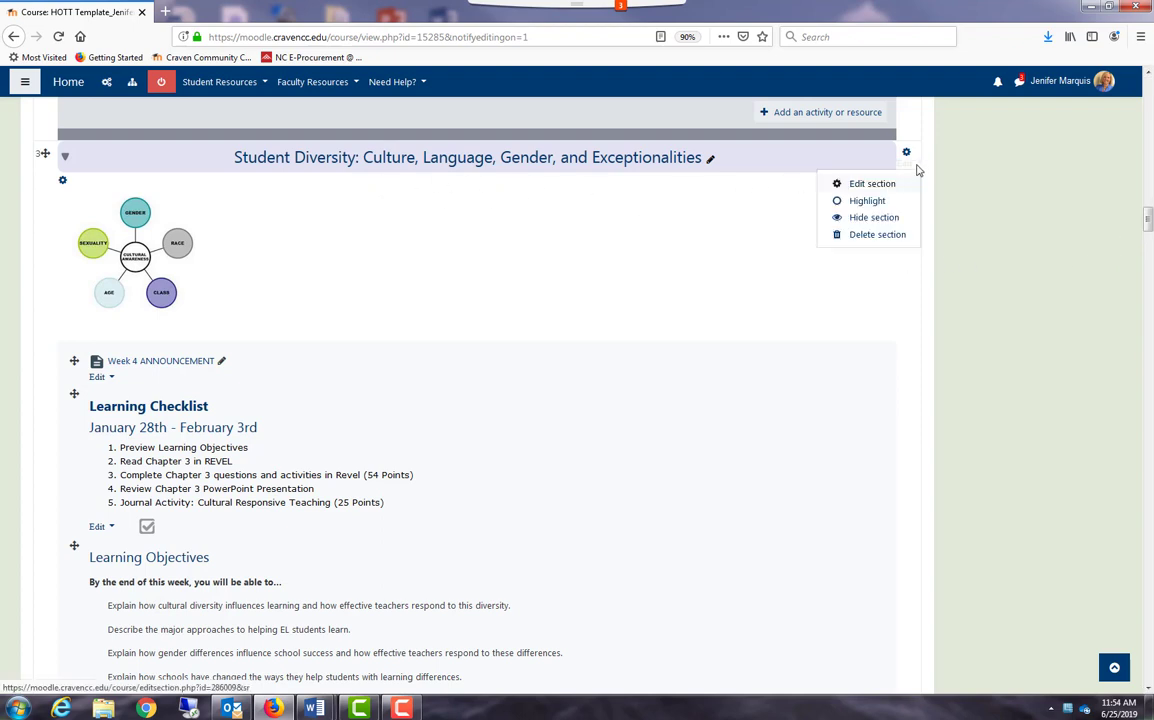
pyautogui.click(866, 201)
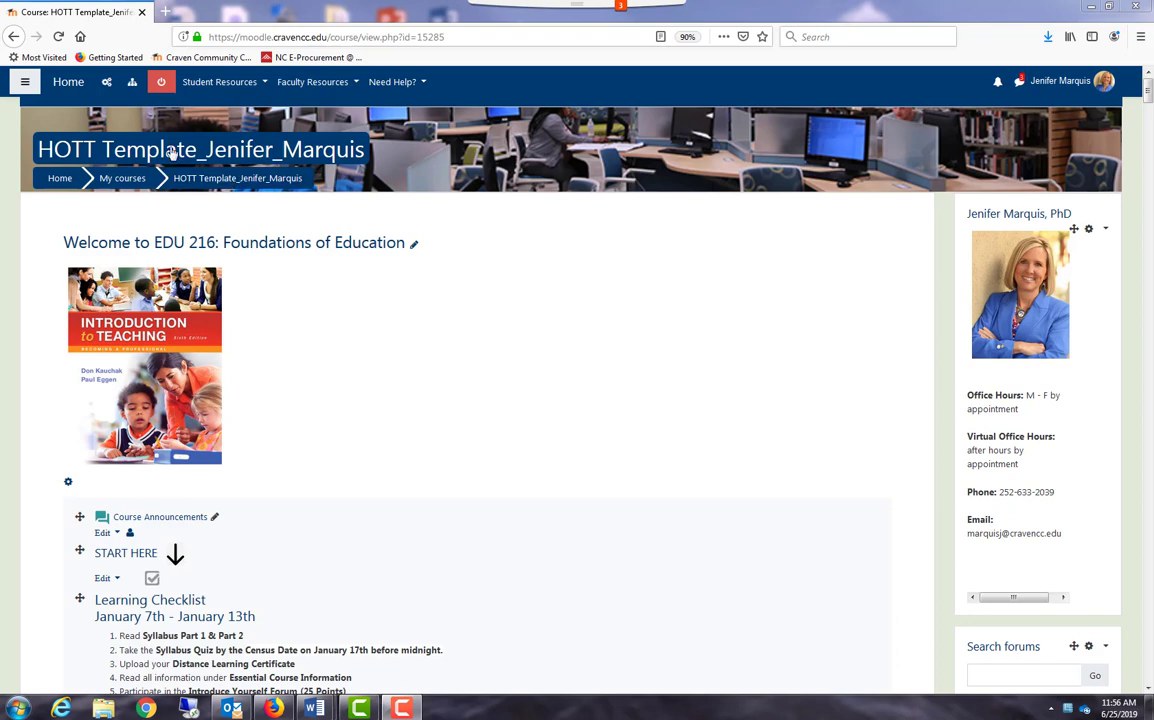
# - Open the course grades and switch from the Grader report to Gradebook setup
pyautogui.click(25, 84)
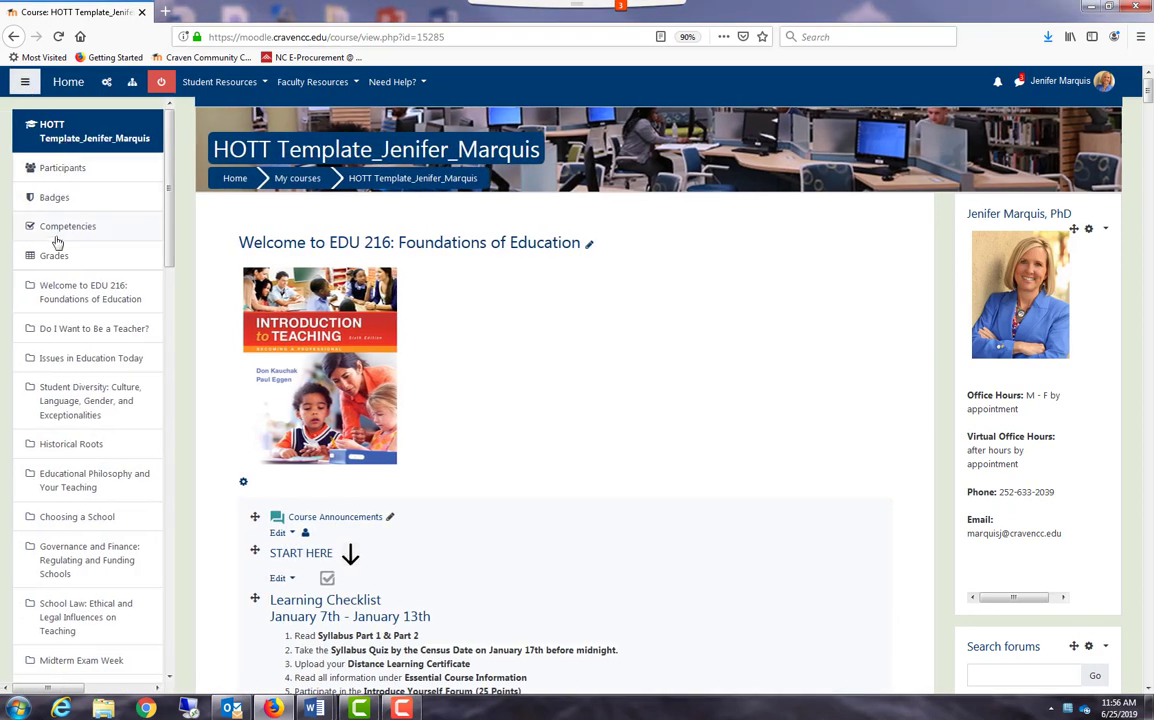
pyautogui.click(54, 256)
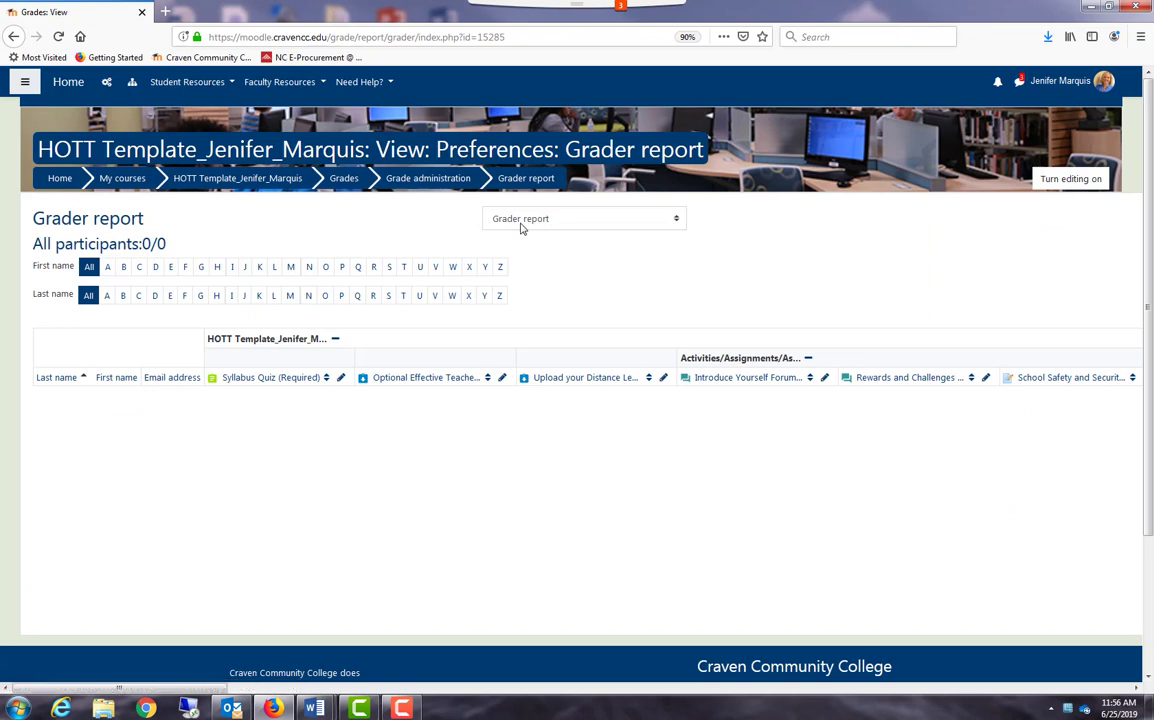
pyautogui.click(663, 228)
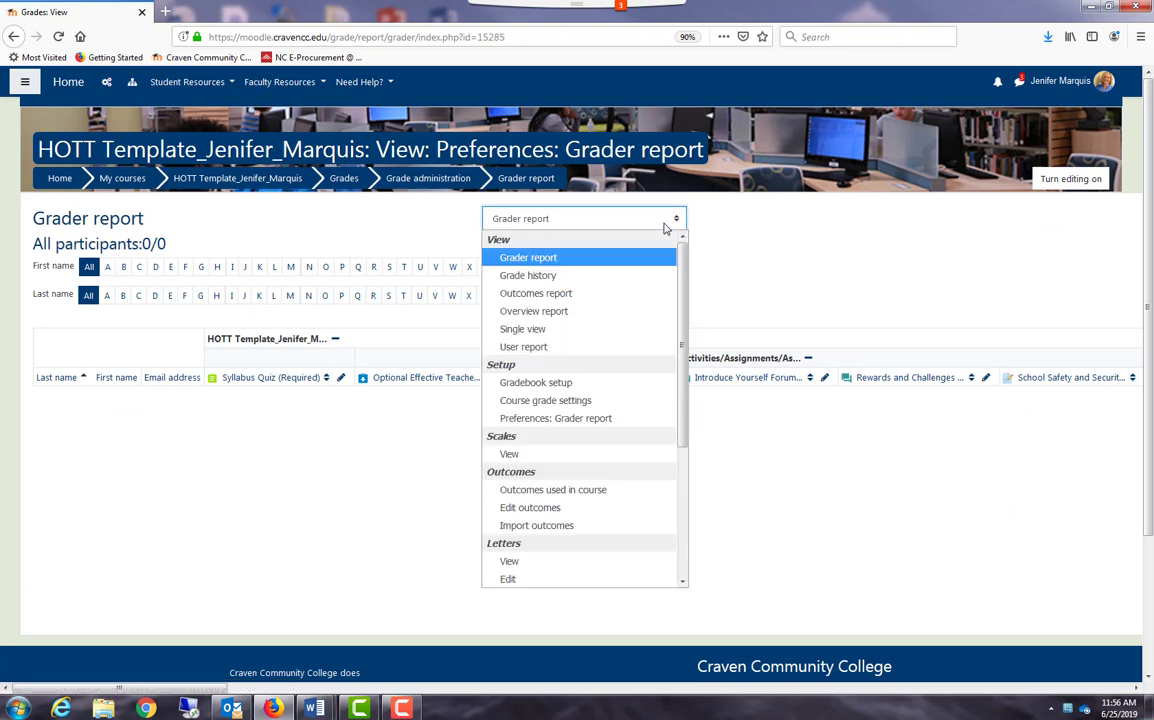
pyautogui.click(538, 385)
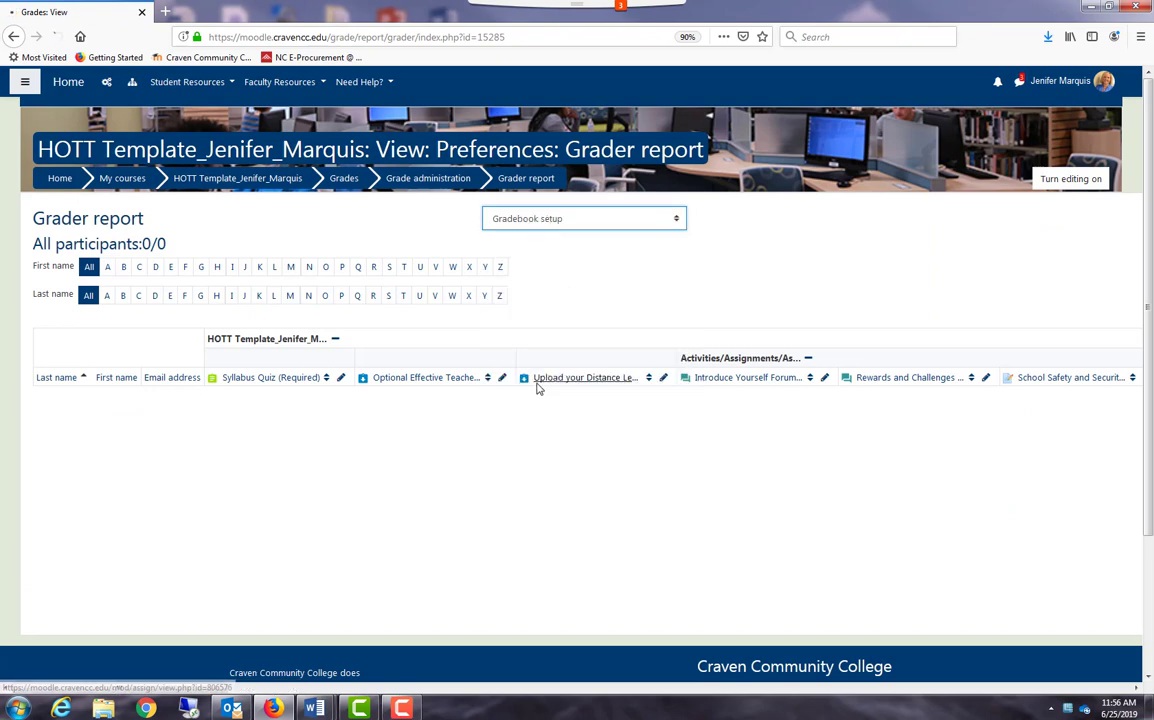
# - Review the gradebook's categories, weights, maximum grades and totals, and look at the edit options of the top-level course category
pyautogui.scroll(-3, 475, 399)
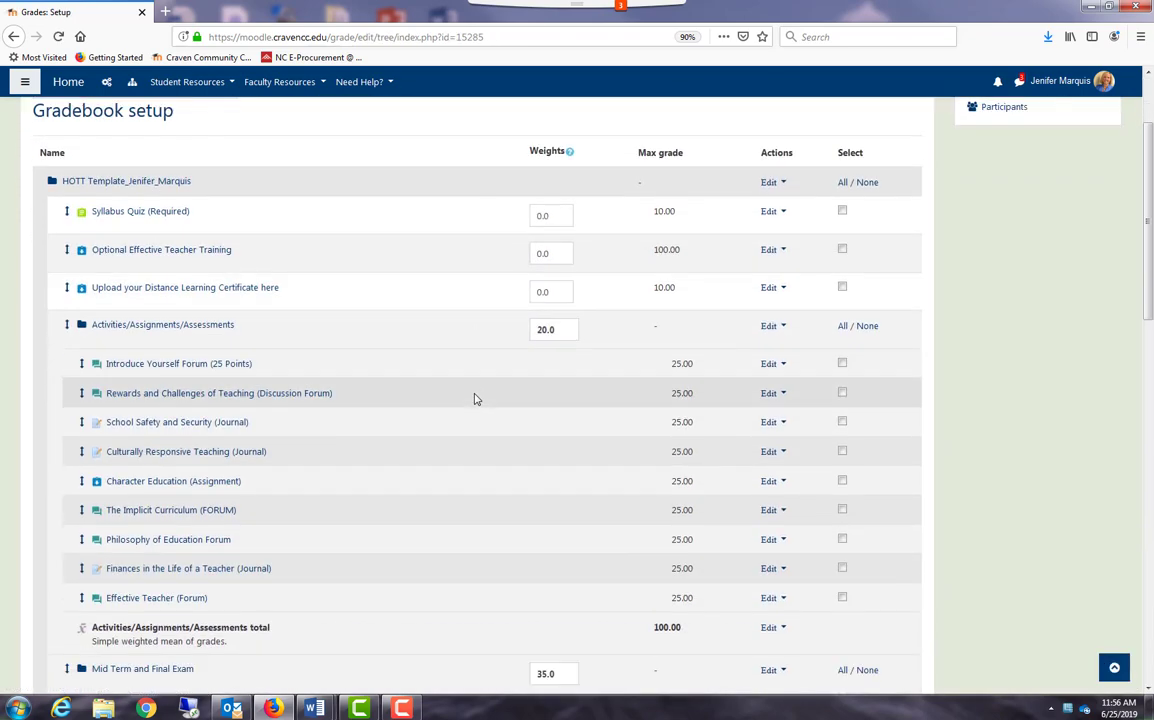
pyautogui.scroll(-4, 475, 399)
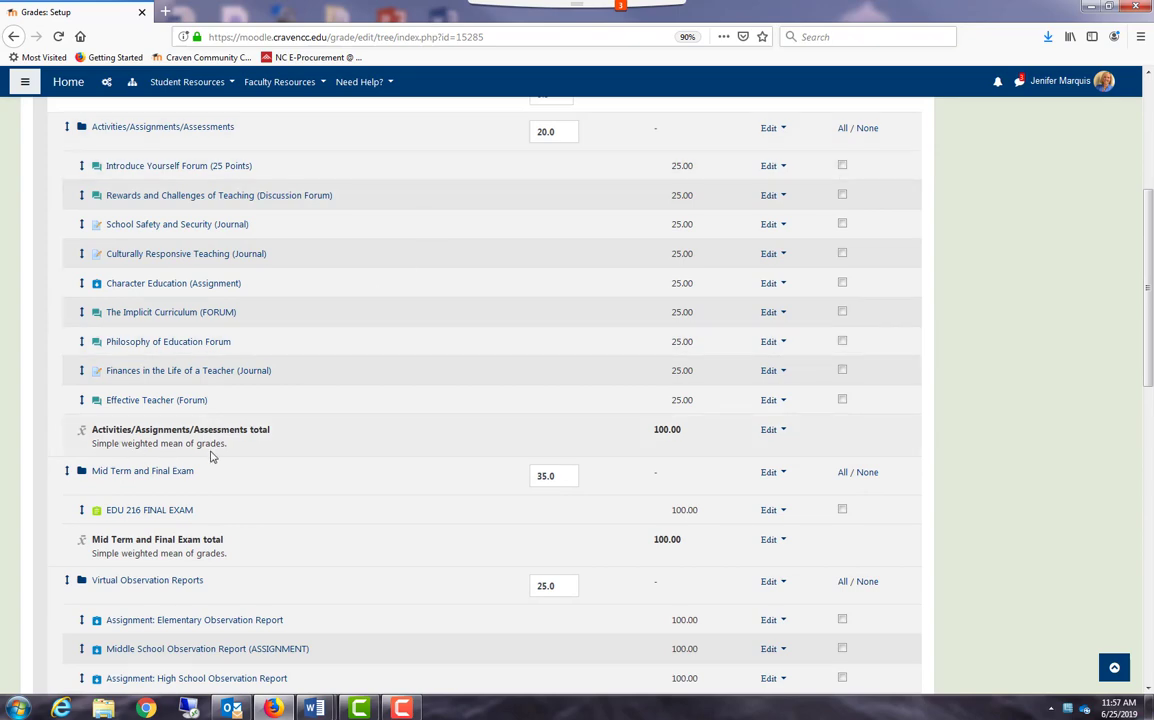
pyautogui.scroll(-3, 295, 445)
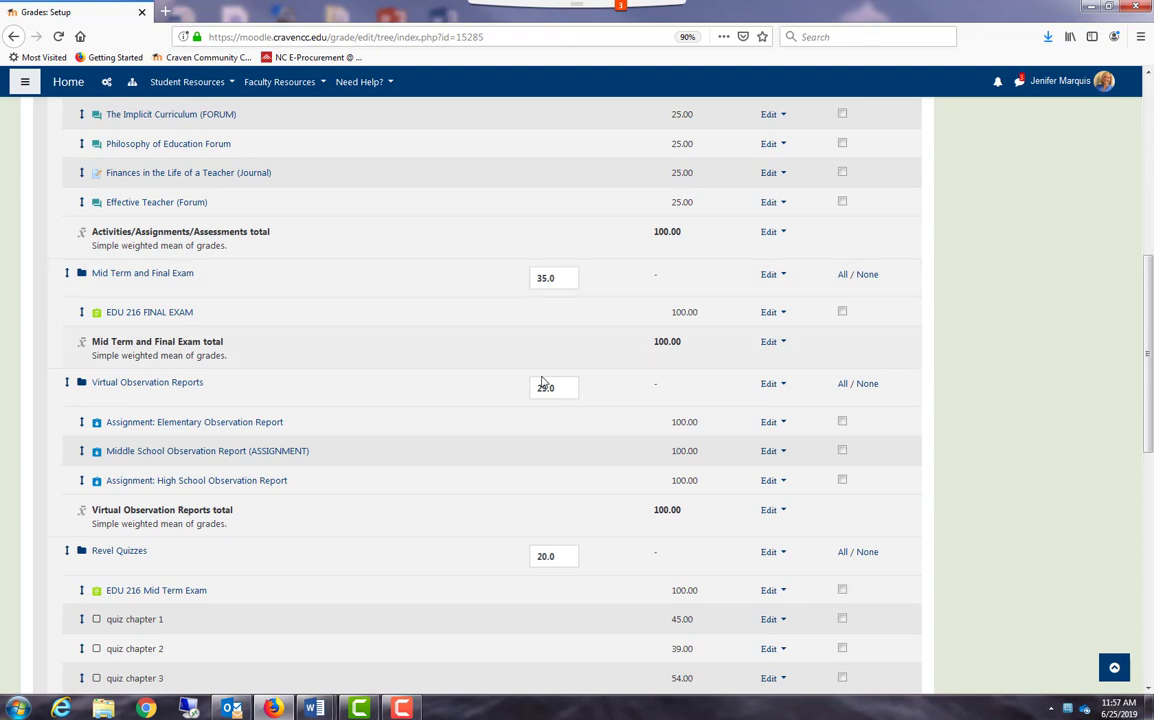
pyautogui.scroll(-5, 477, 520)
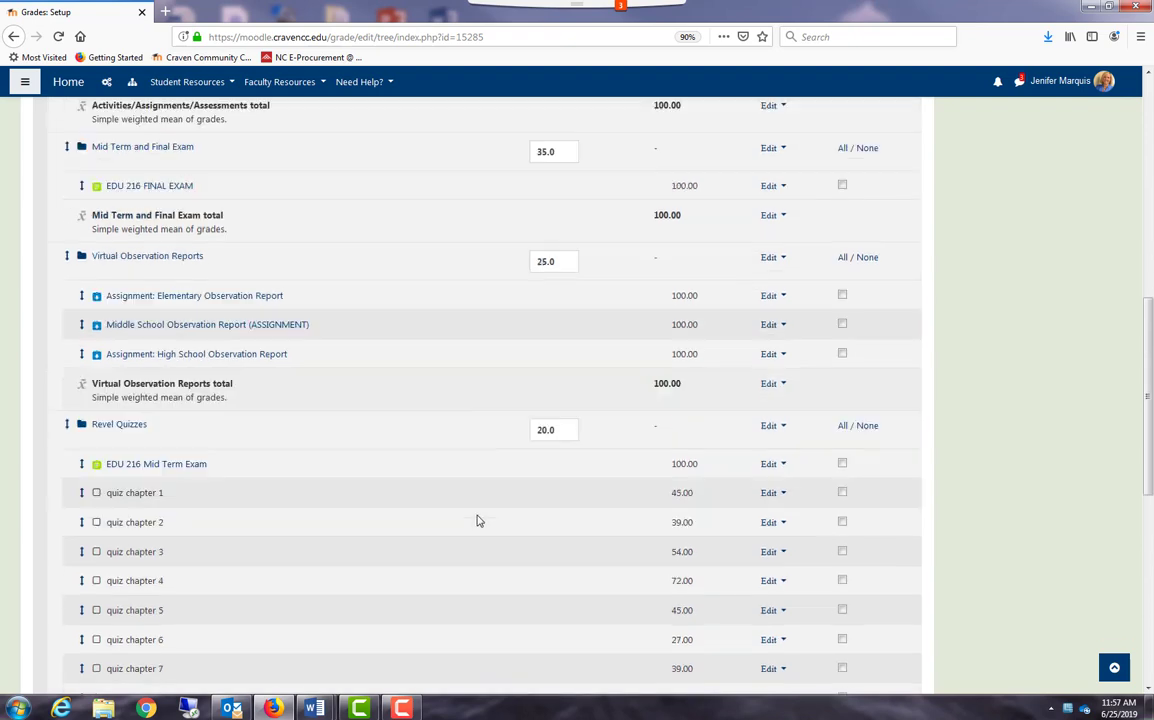
pyautogui.scroll(-4, 477, 520)
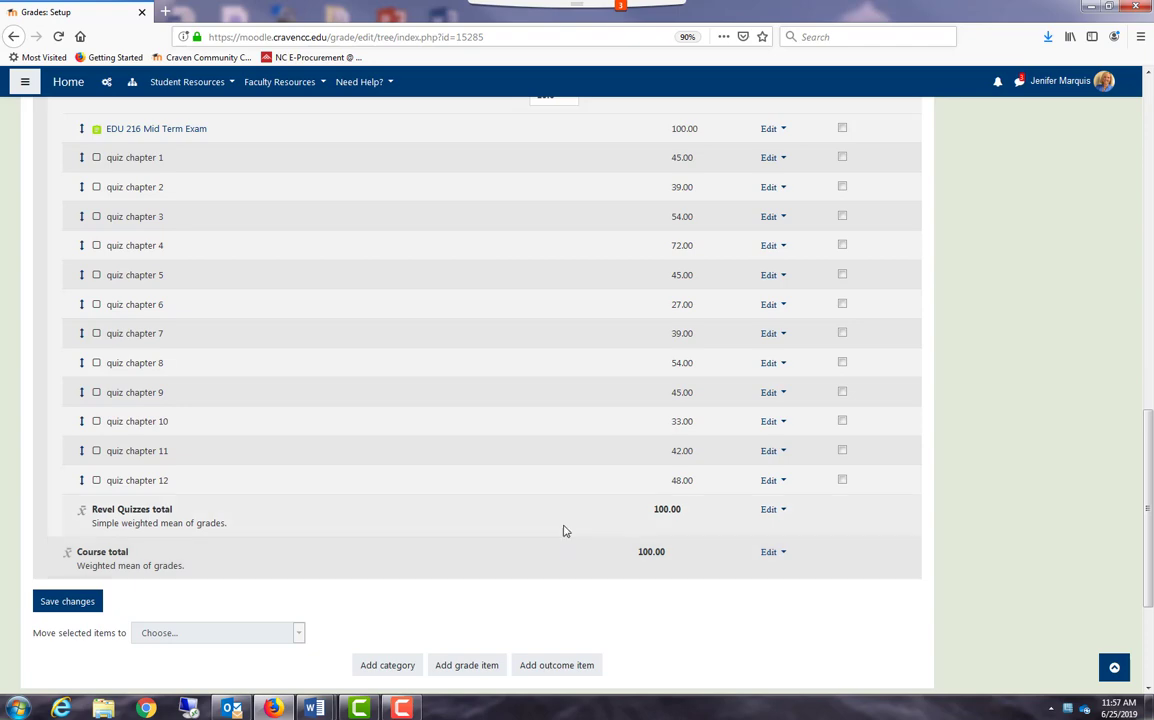
pyautogui.scroll(4, 563, 528)
pyautogui.scroll(10, 563, 528)
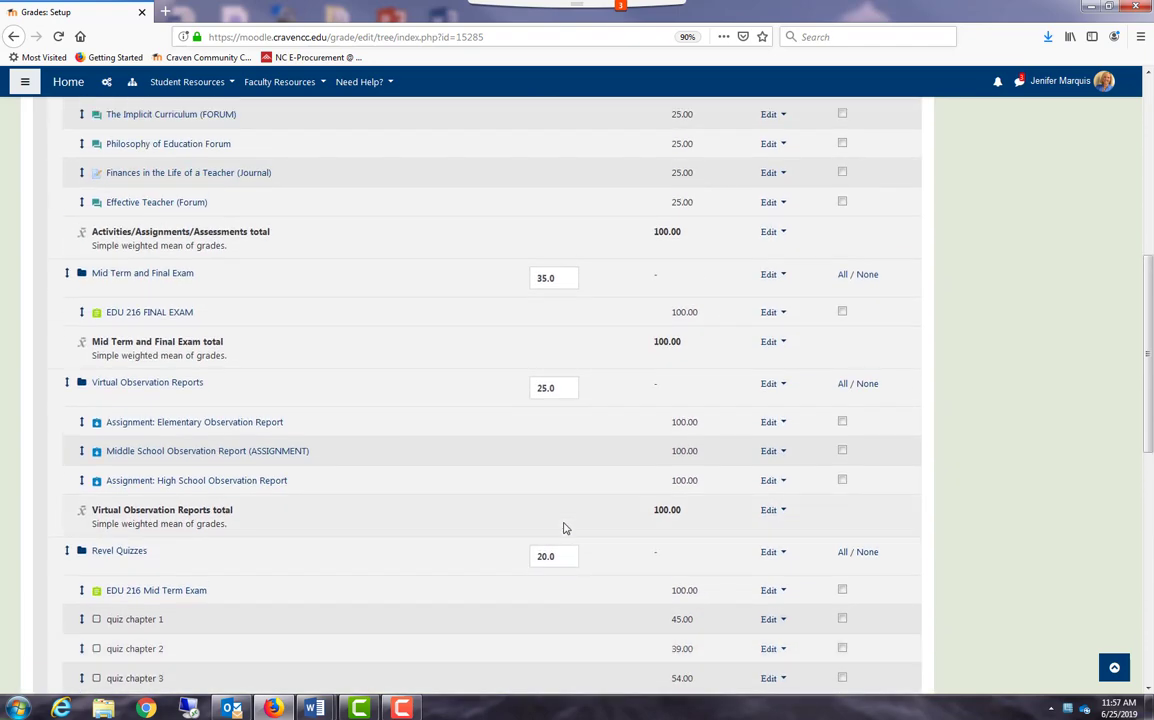
pyautogui.scroll(4, 563, 528)
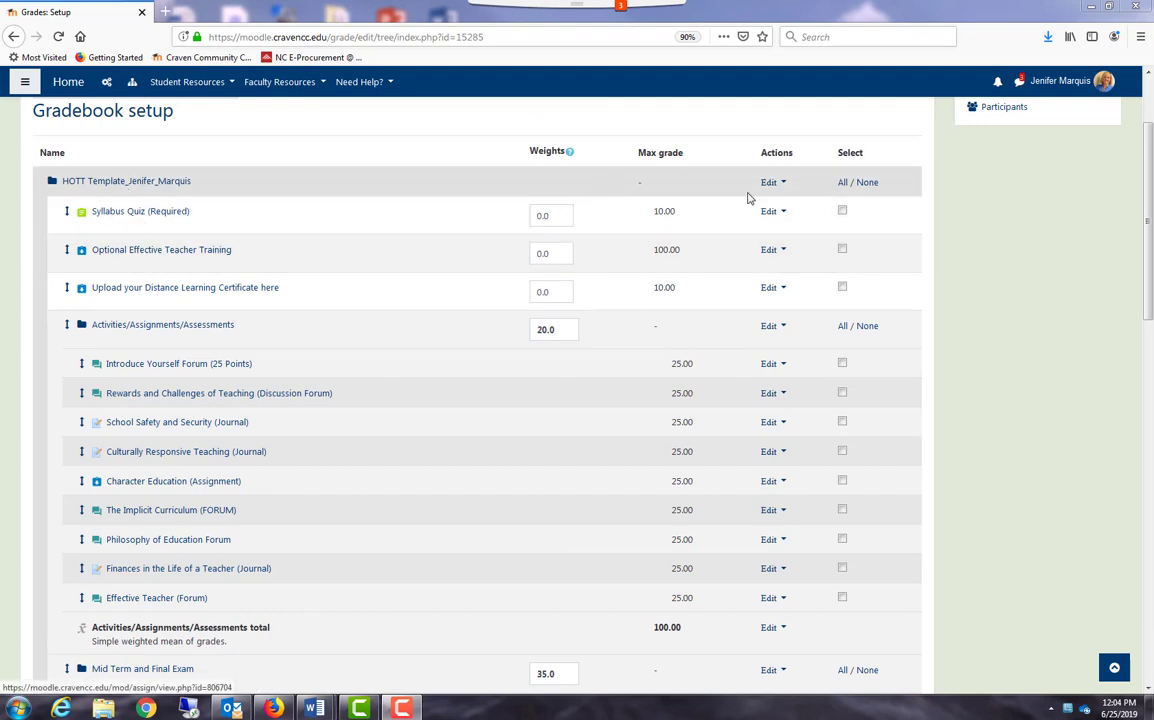
pyautogui.click(784, 186)
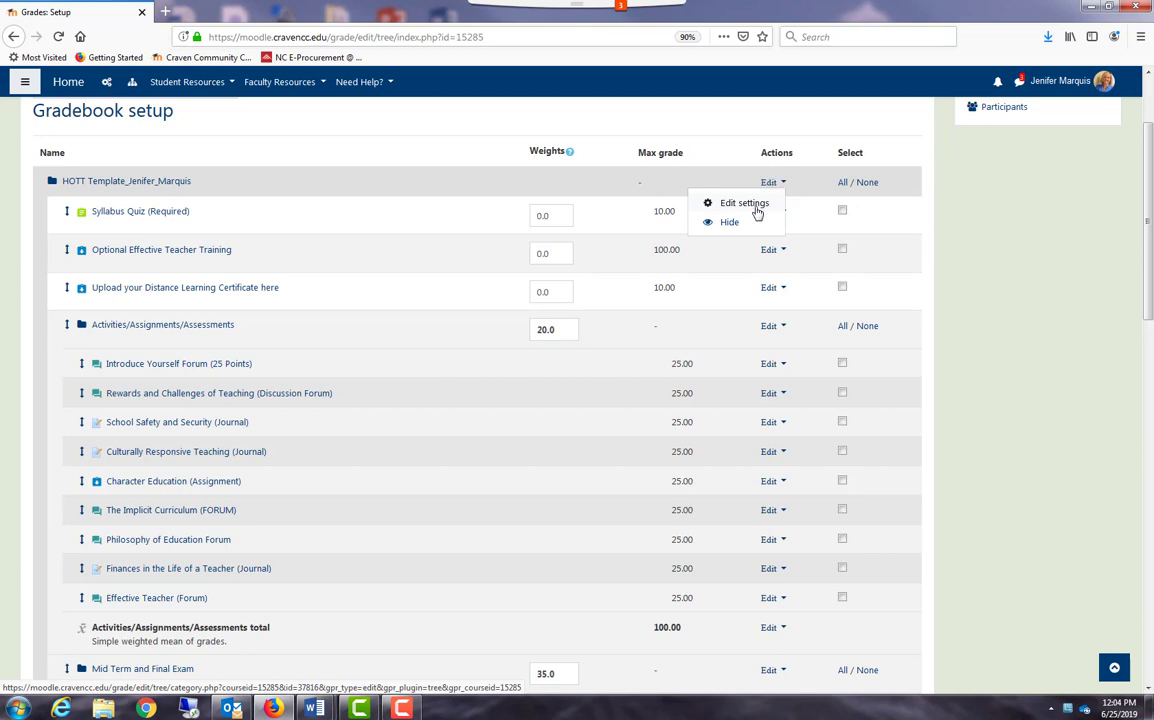
pyautogui.click(731, 160)
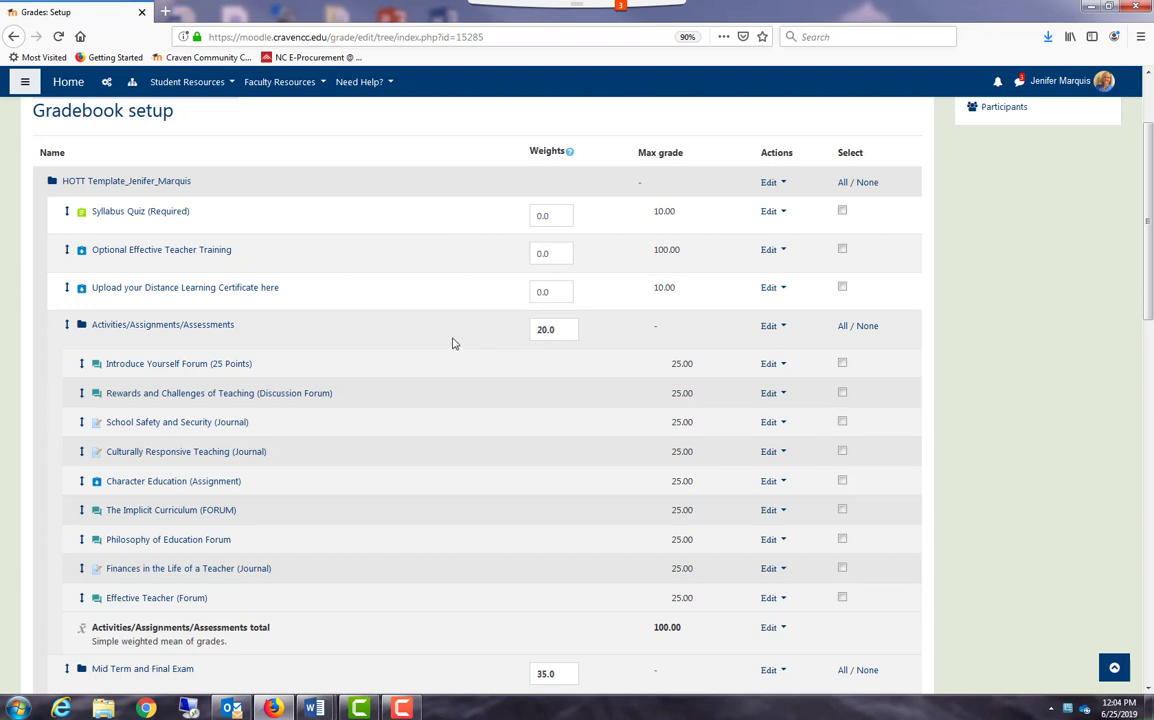
# - Move Culturally Responsive Teaching (Journal) above School Safety and Security (Journal) in the gradebook and check the rest of the list
pyautogui.scroll(-4, 452, 343)
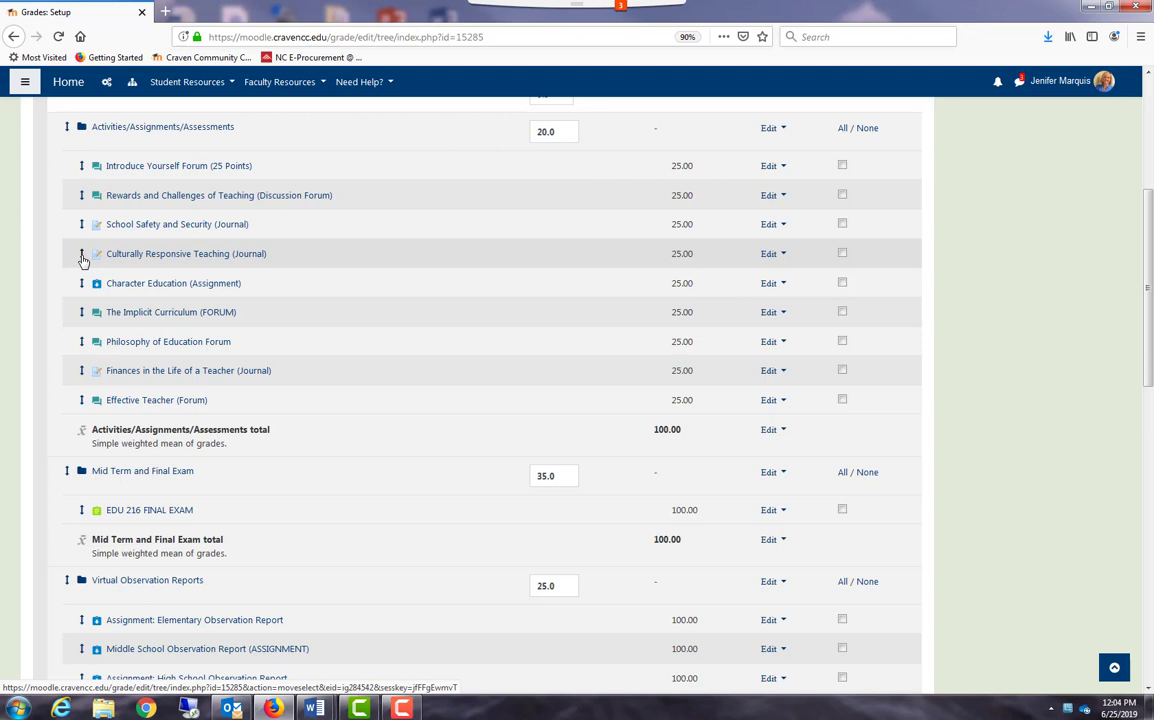
pyautogui.click(83, 258)
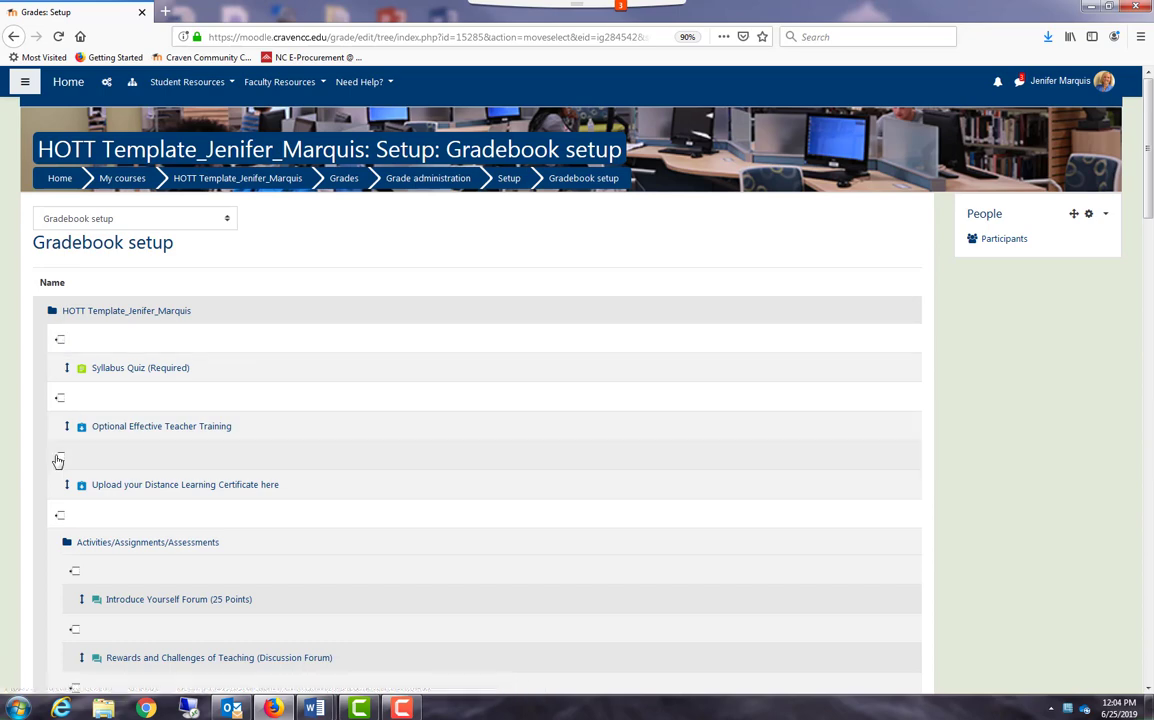
pyautogui.scroll(-5, 185, 410)
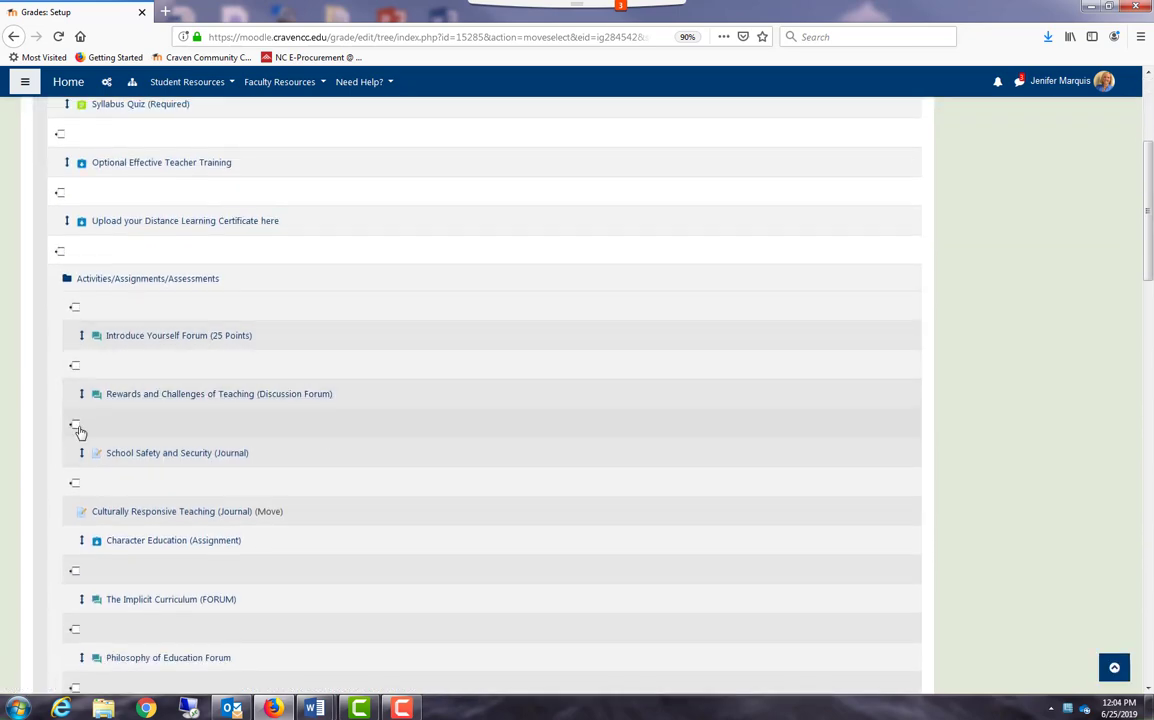
pyautogui.click(76, 428)
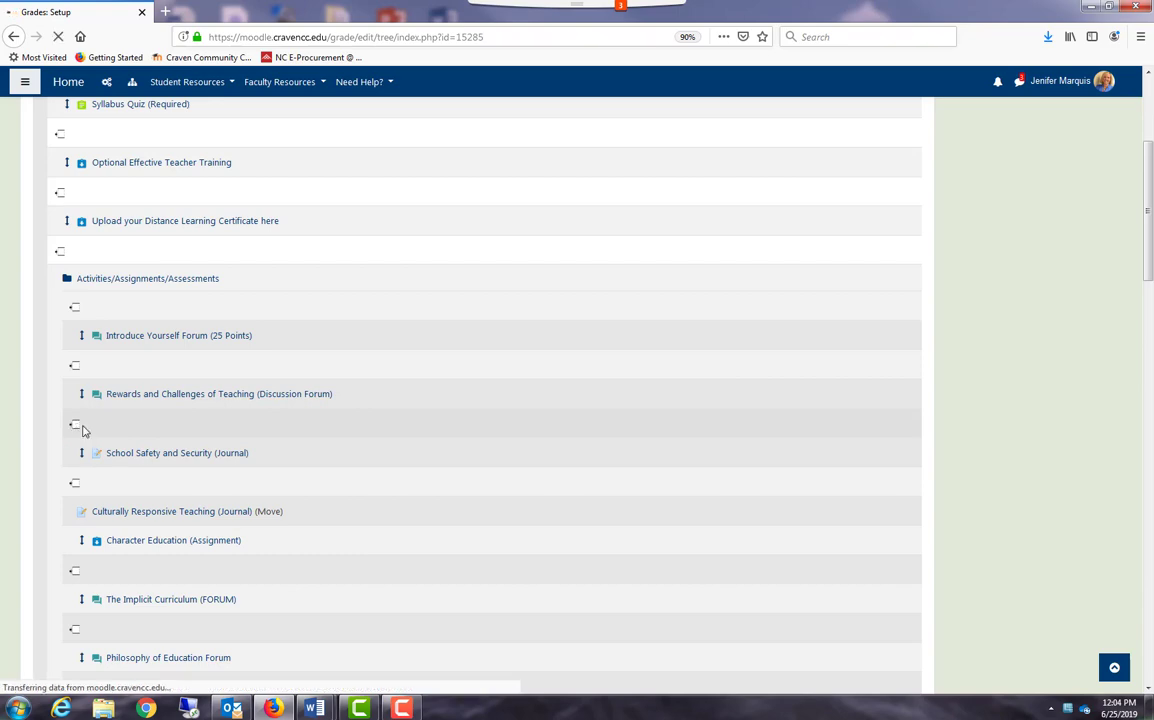
pyautogui.scroll(-5, 421, 428)
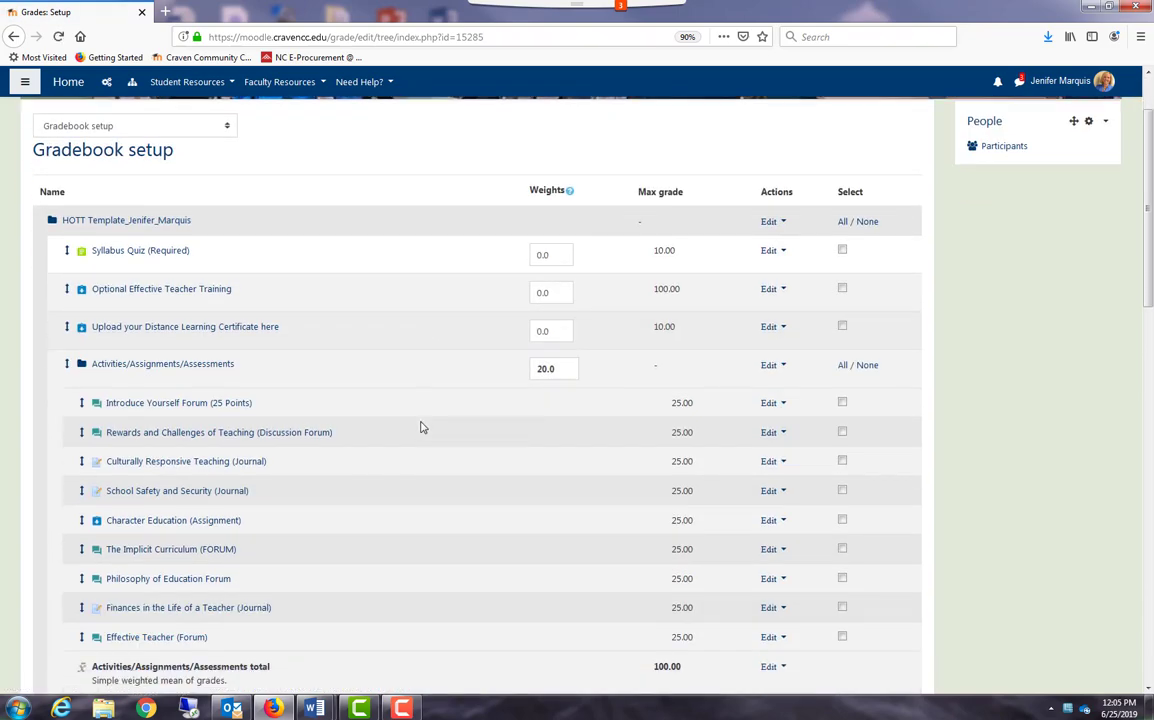
pyautogui.scroll(-15, 421, 428)
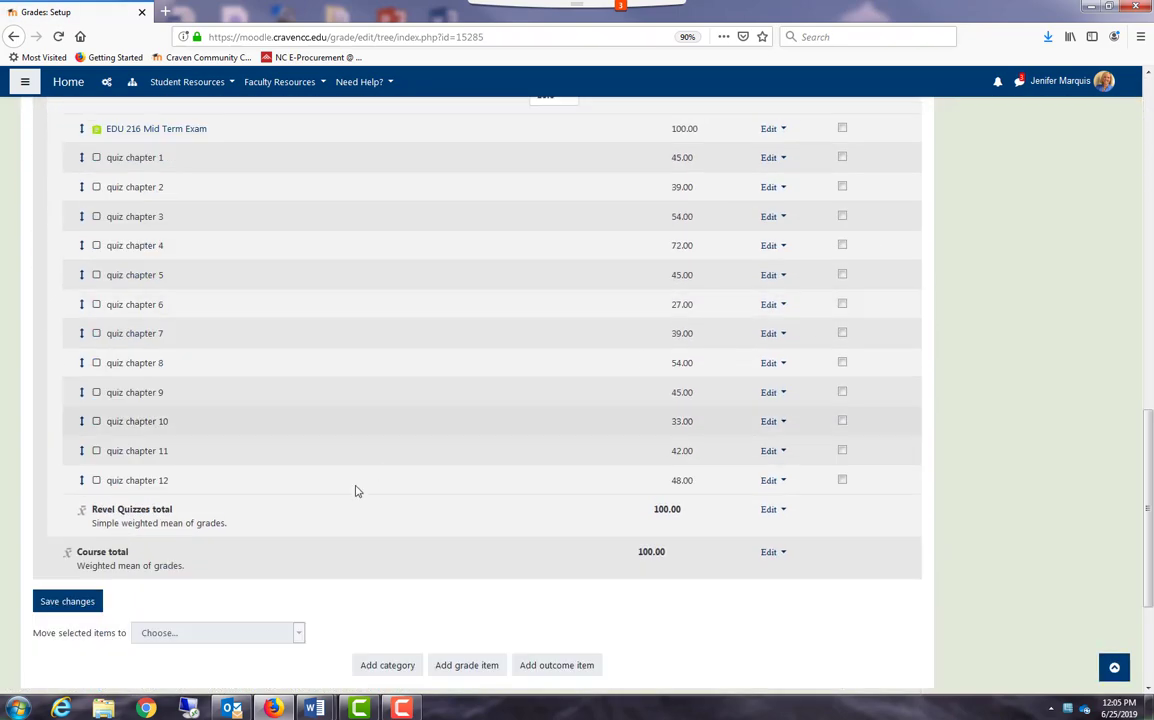